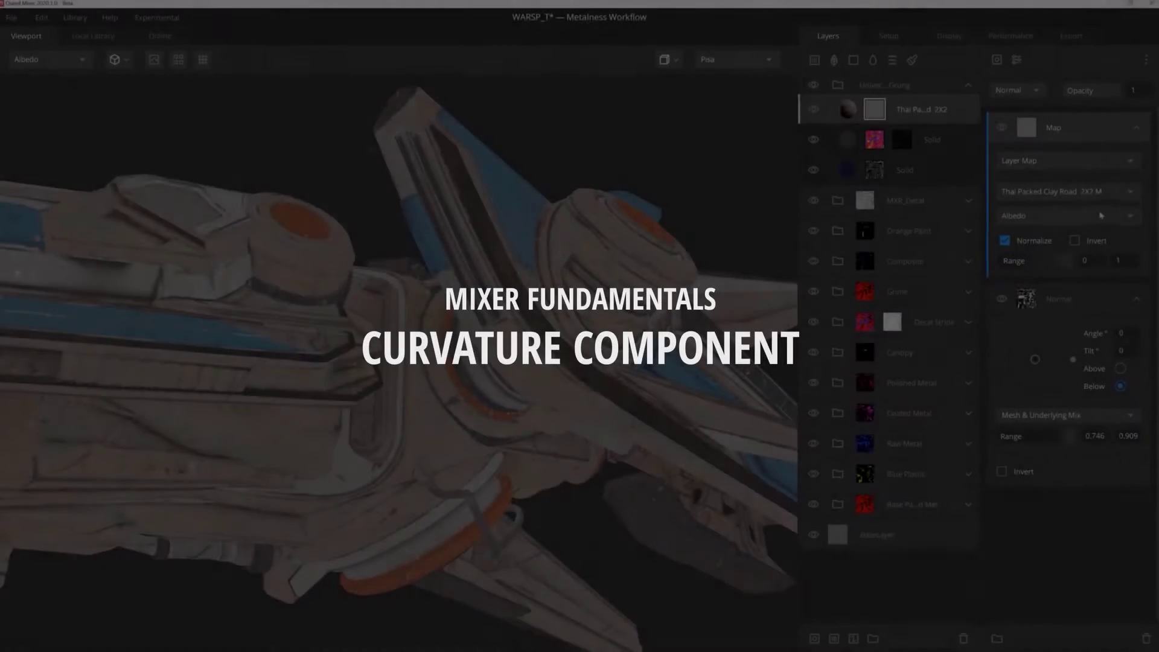
- Open the MU_Curvature_F01 crate project, with a hidden Solid layer above Wooden Ammo
{"action": "left_click", "coordinate": [1100, 215]}
{"action": "left_click", "coordinate": [1051, 270]}
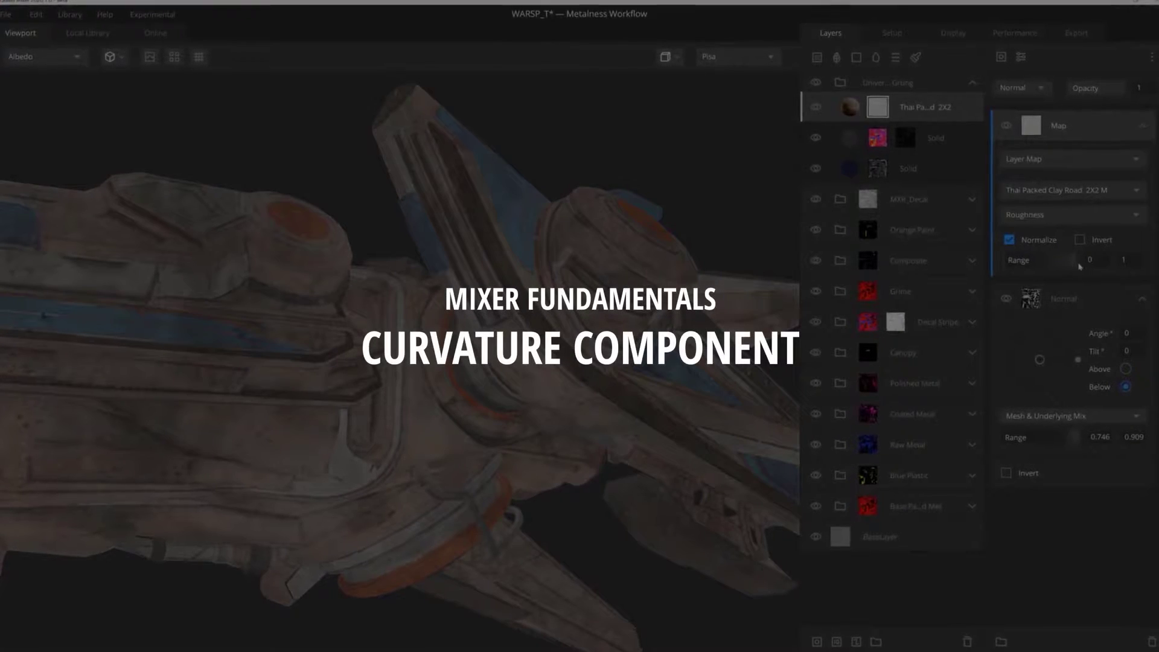
{"action": "left_click_drag", "start_coordinate": [1073, 260], "coordinate": [1064, 266]}
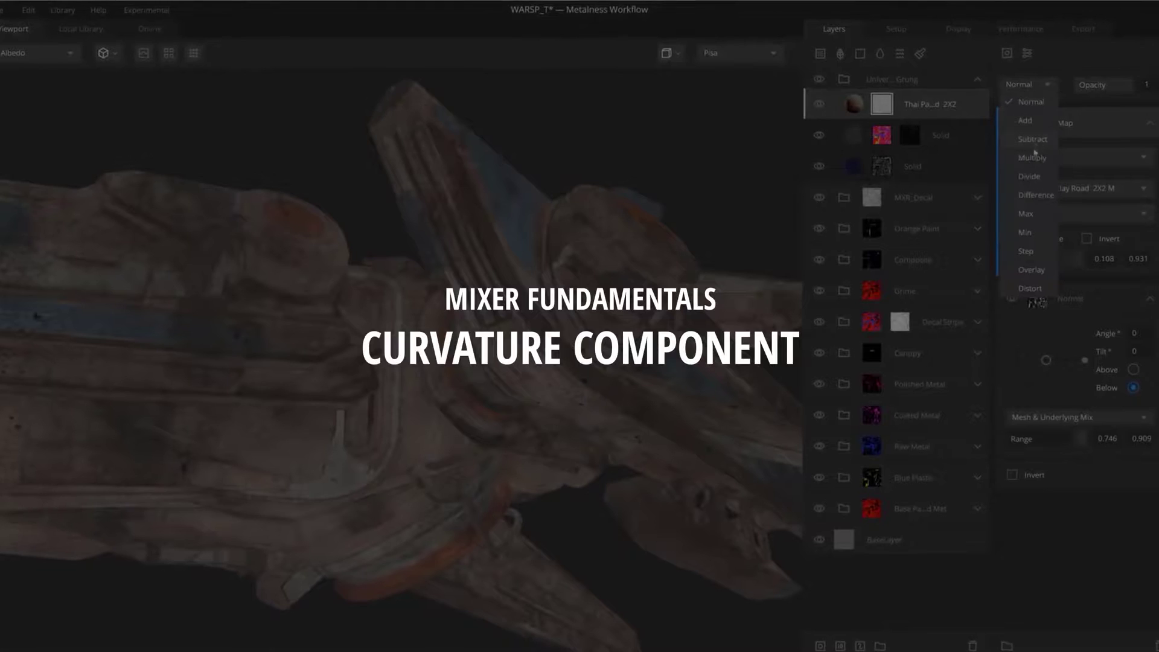
{"action": "left_click_drag", "start_coordinate": [1040, 260], "coordinate": [1050, 264]}
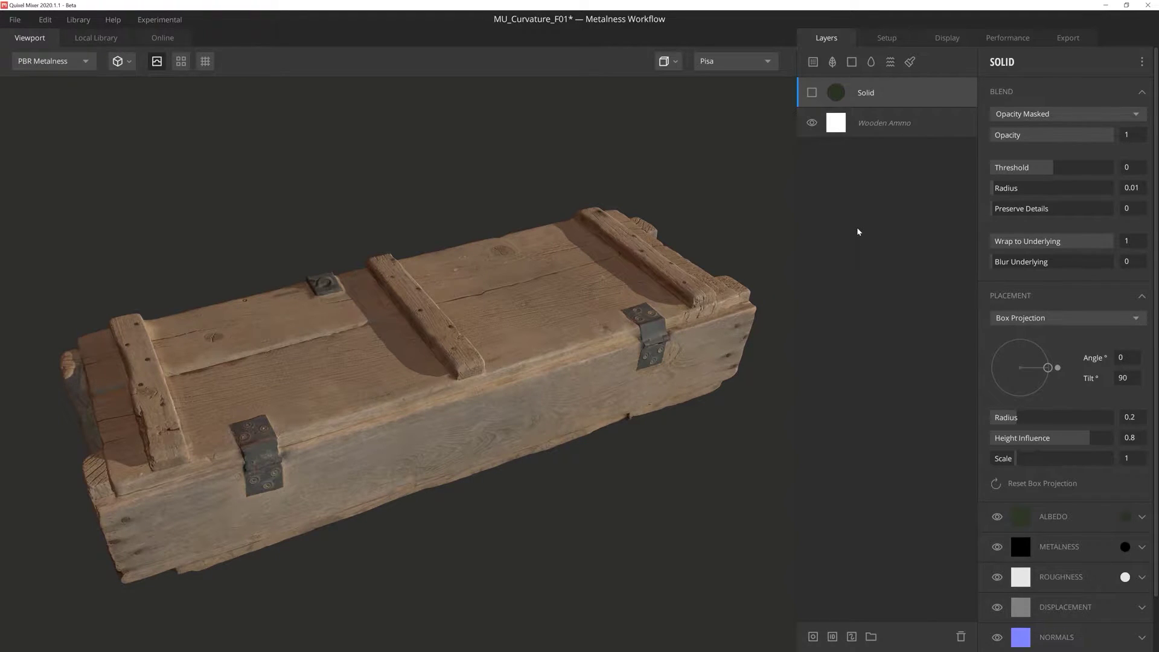
- Show the green Solid layer, mask it with a Curvature component, and preview the Layer Mask
{"action": "left_click", "coordinate": [813, 95]}
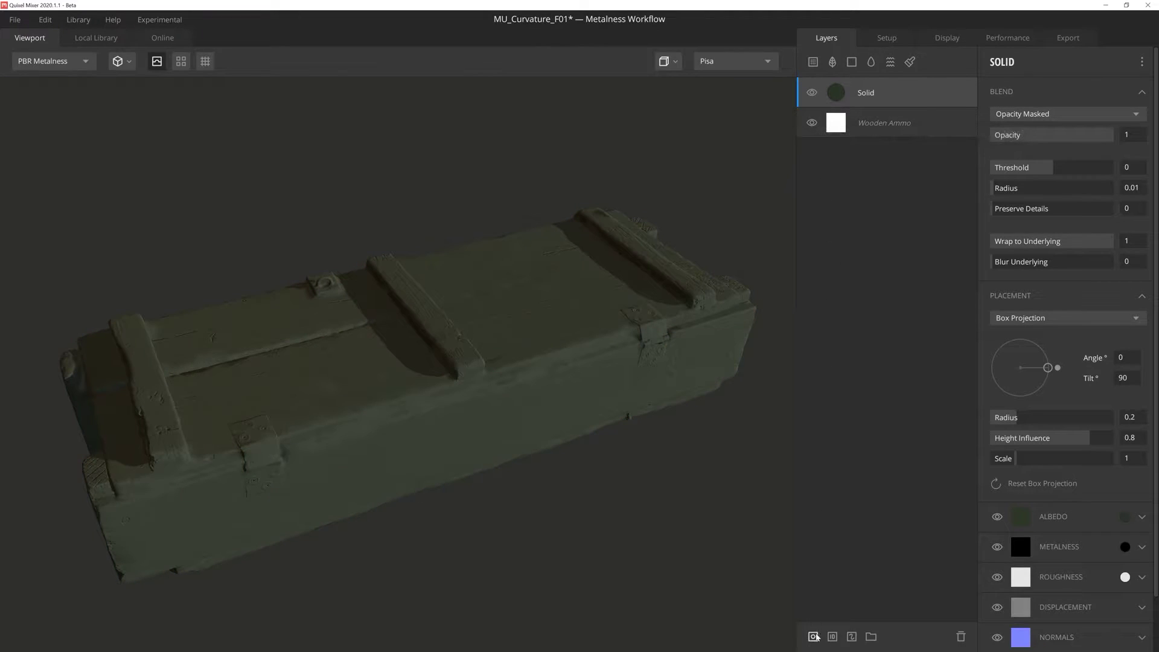
{"action": "left_click", "coordinate": [813, 636]}
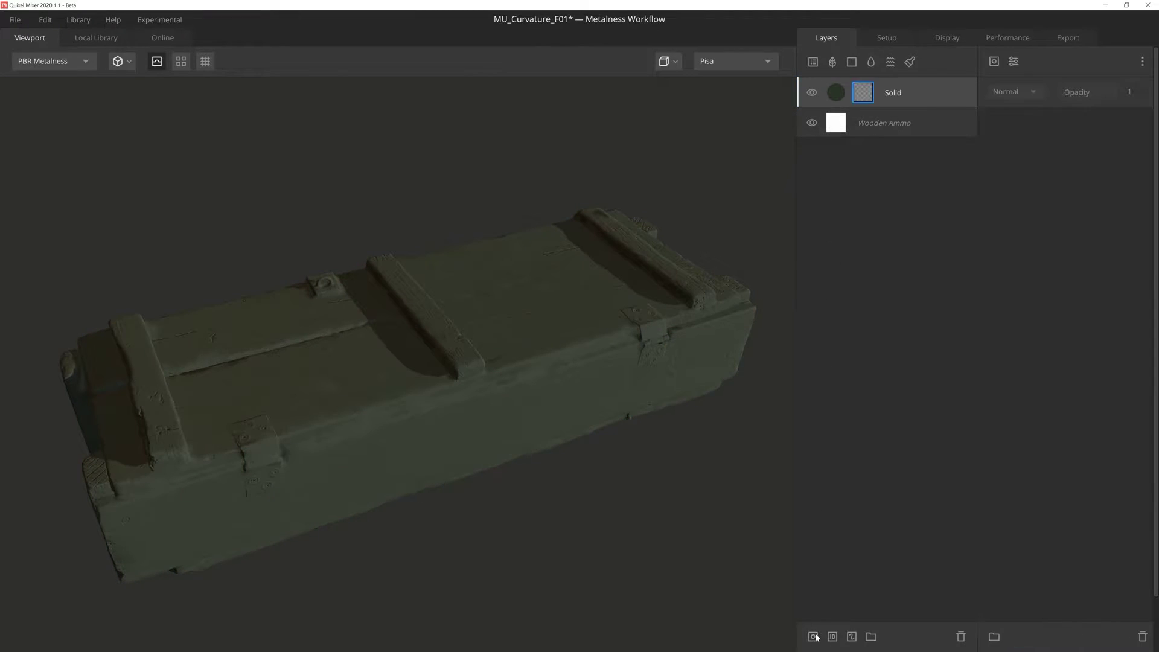
{"action": "left_click", "coordinate": [994, 61]}
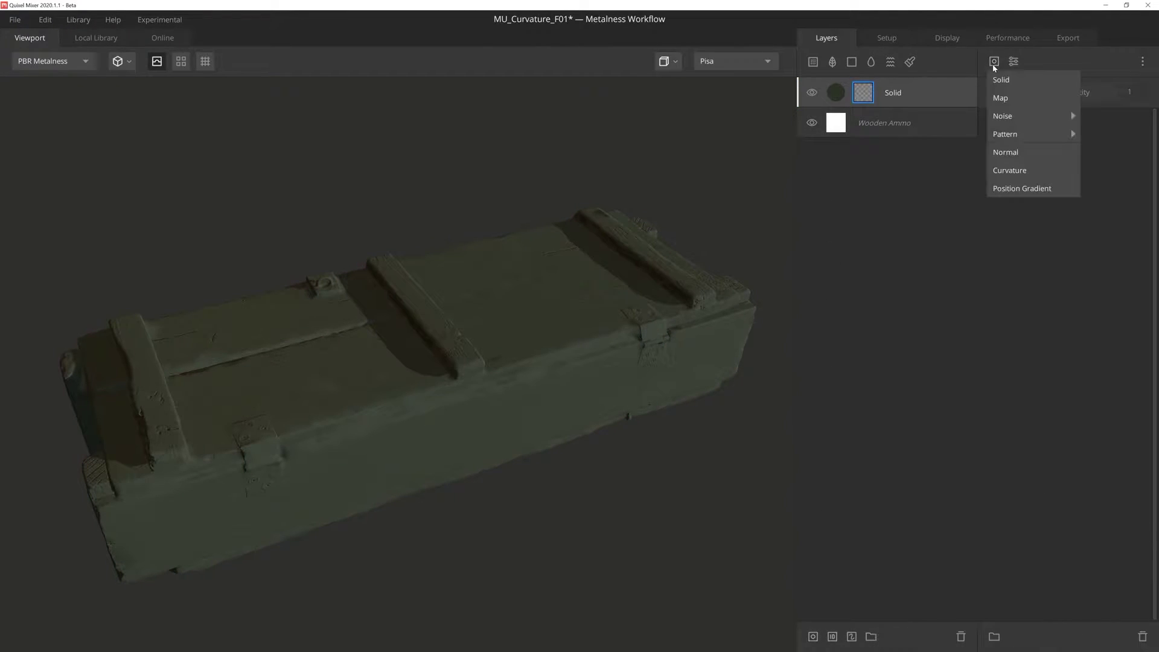
{"action": "left_click", "coordinate": [1048, 180]}
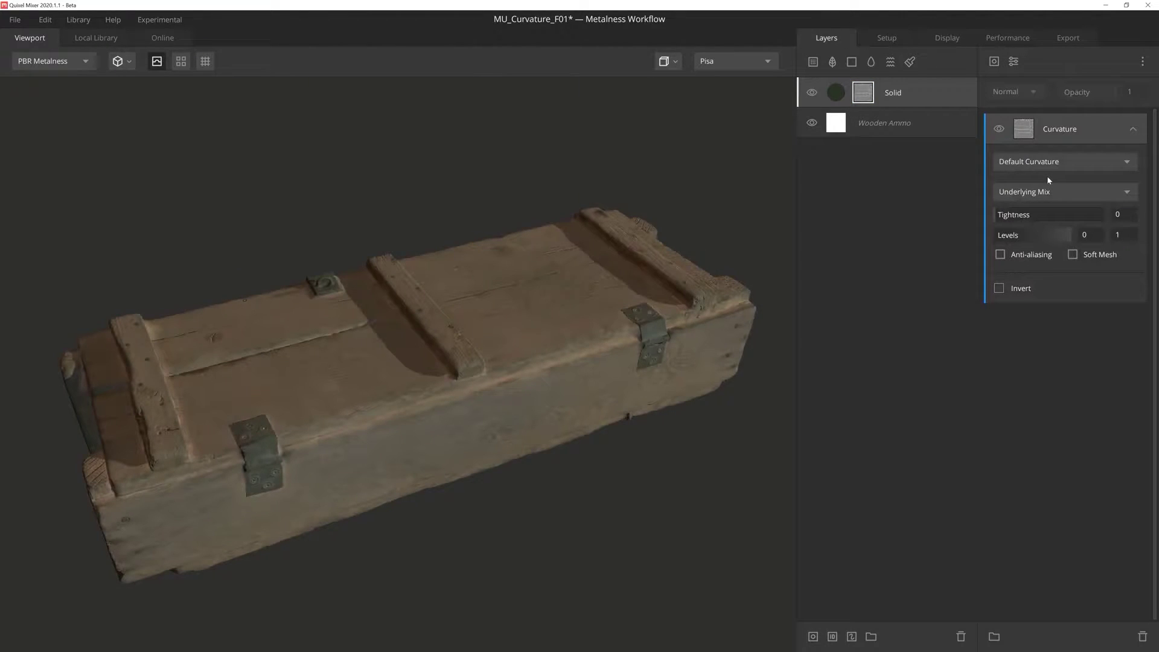
{"action": "key", "text": "m"}
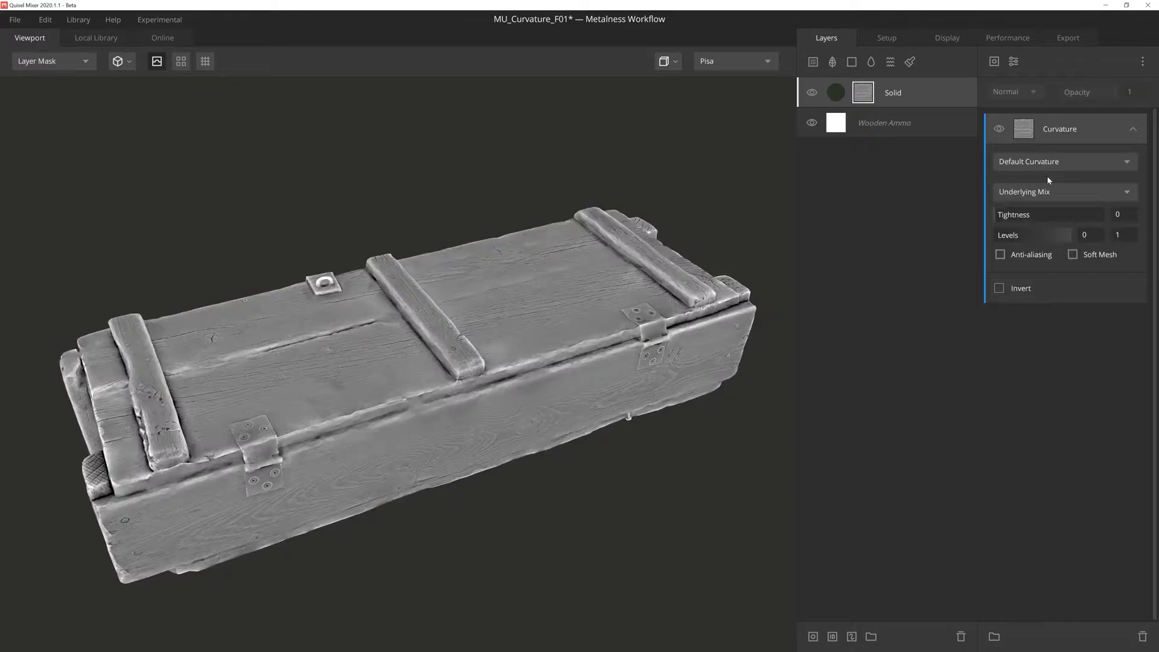
{"action": "mouse_move", "coordinate": [459, 341]}
{"action": "left_mouse_down"}
{"action": "mouse_move", "coordinate": [444, 344]}
{"action": "mouse_move", "coordinate": [454, 334]}
{"action": "left_mouse_up"}
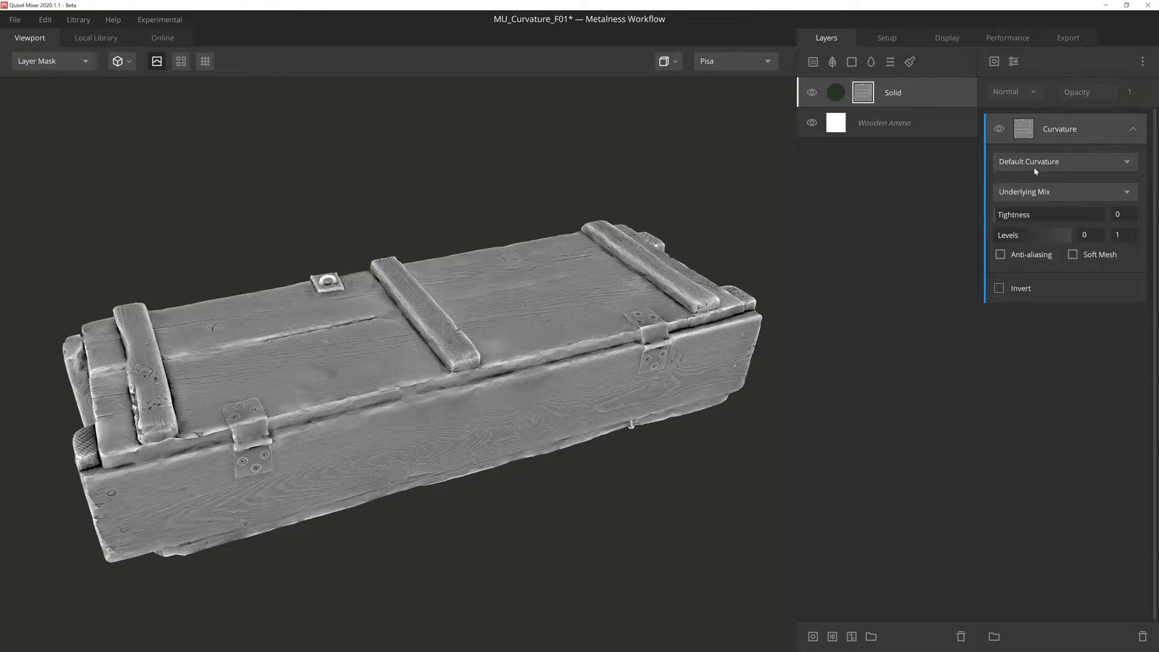
{"action": "left_click_drag", "start_coordinate": [500, 364], "coordinate": [499, 378]}
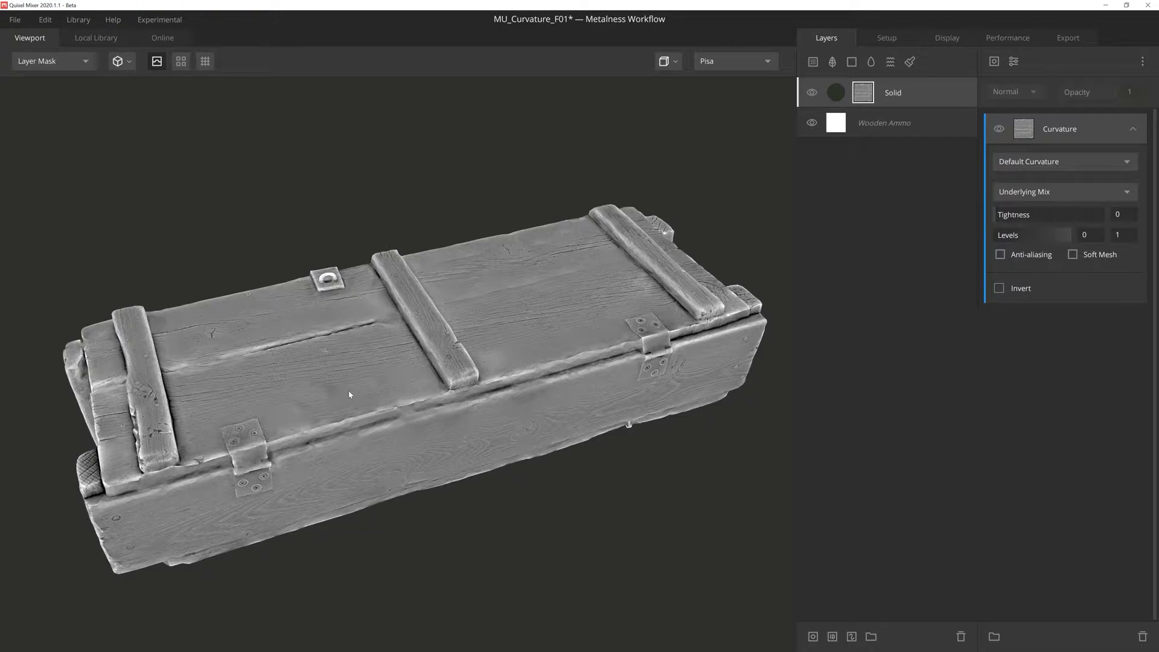
- Try the Edges Only, Cavities Only, then Edges & Cavities curvature presets on the crate
{"action": "left_click", "coordinate": [1107, 159]}
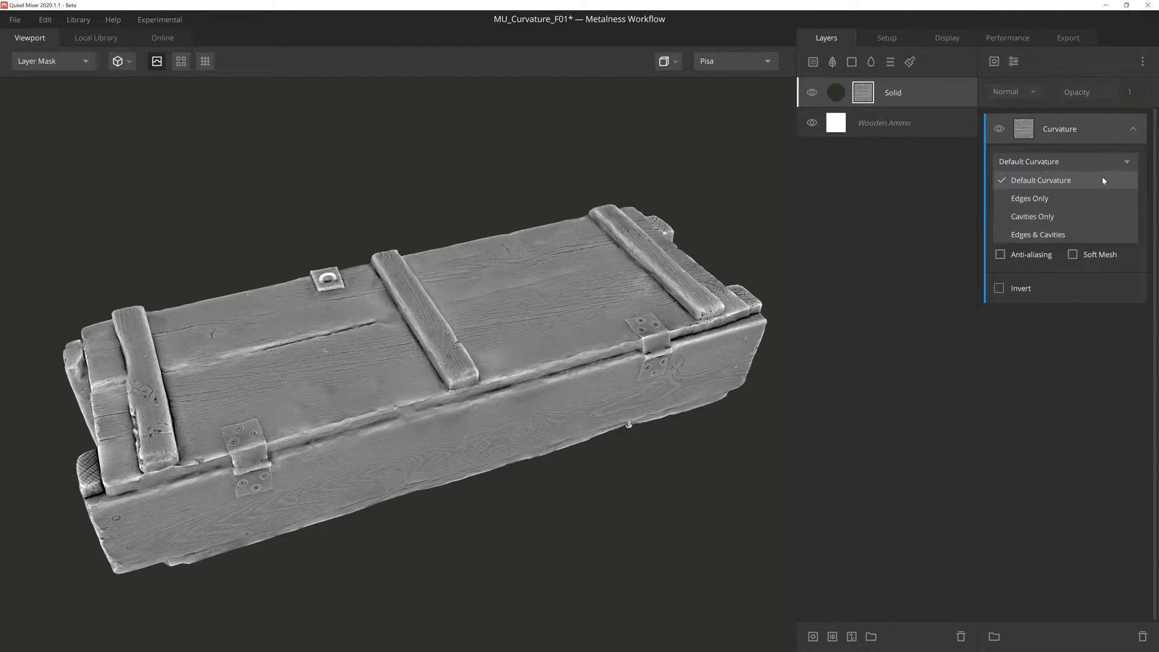
{"action": "left_click", "coordinate": [1096, 199]}
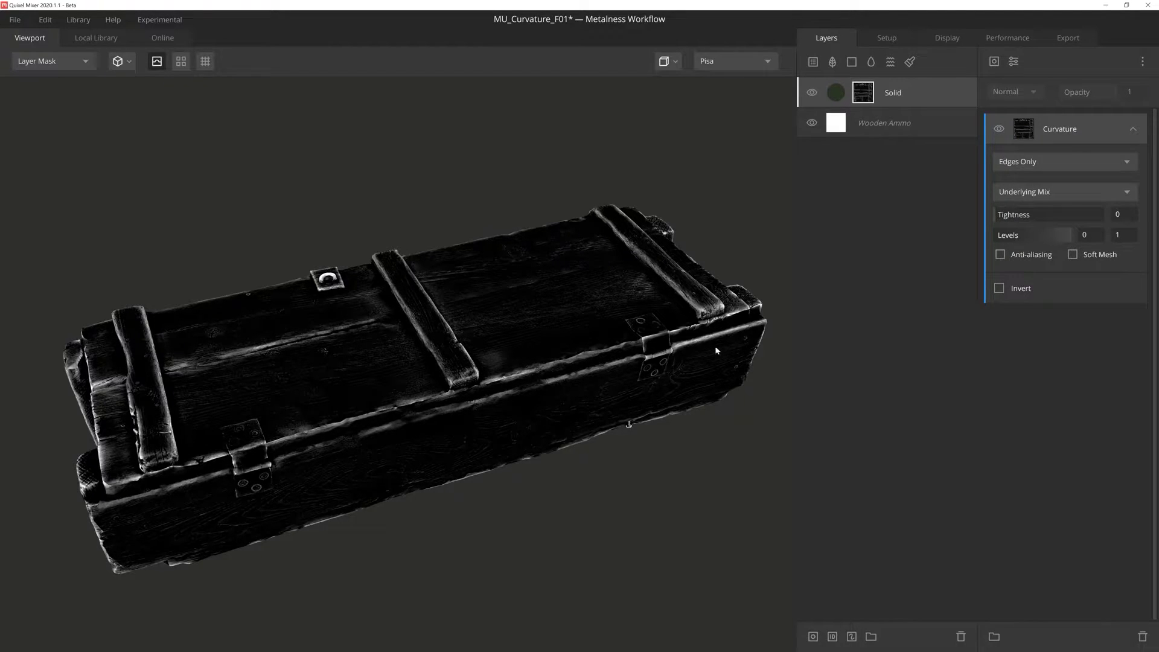
{"action": "left_click", "coordinate": [1091, 162]}
{"action": "left_click", "coordinate": [1070, 217]}
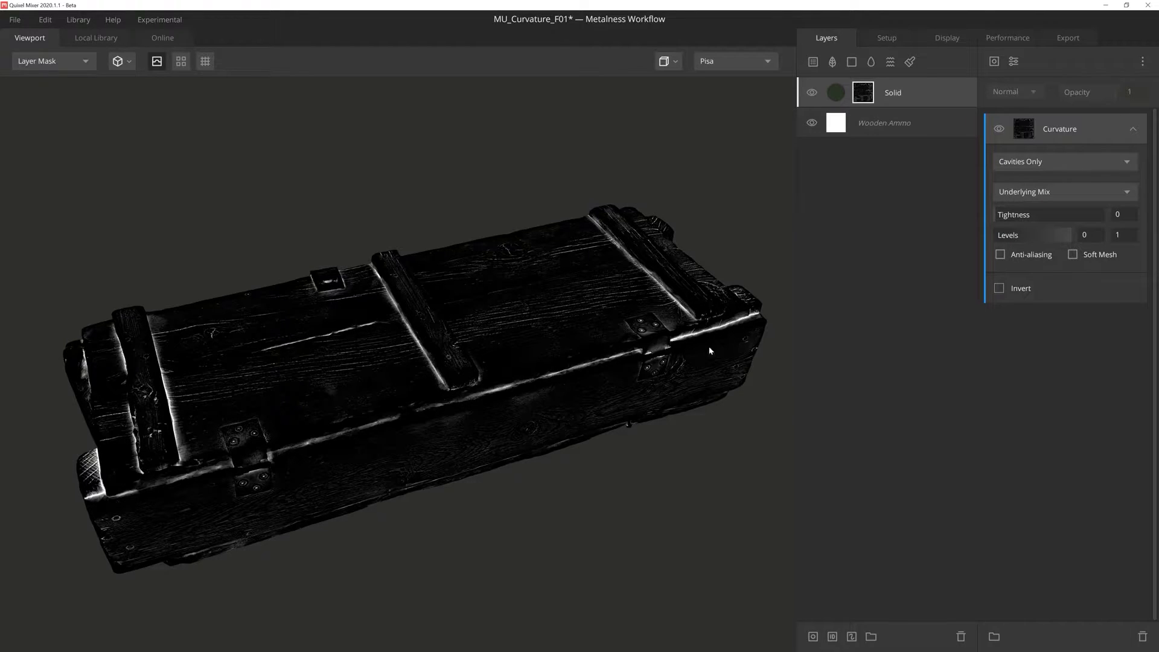
{"action": "left_click", "coordinate": [1081, 162]}
{"action": "left_click", "coordinate": [1054, 234]}
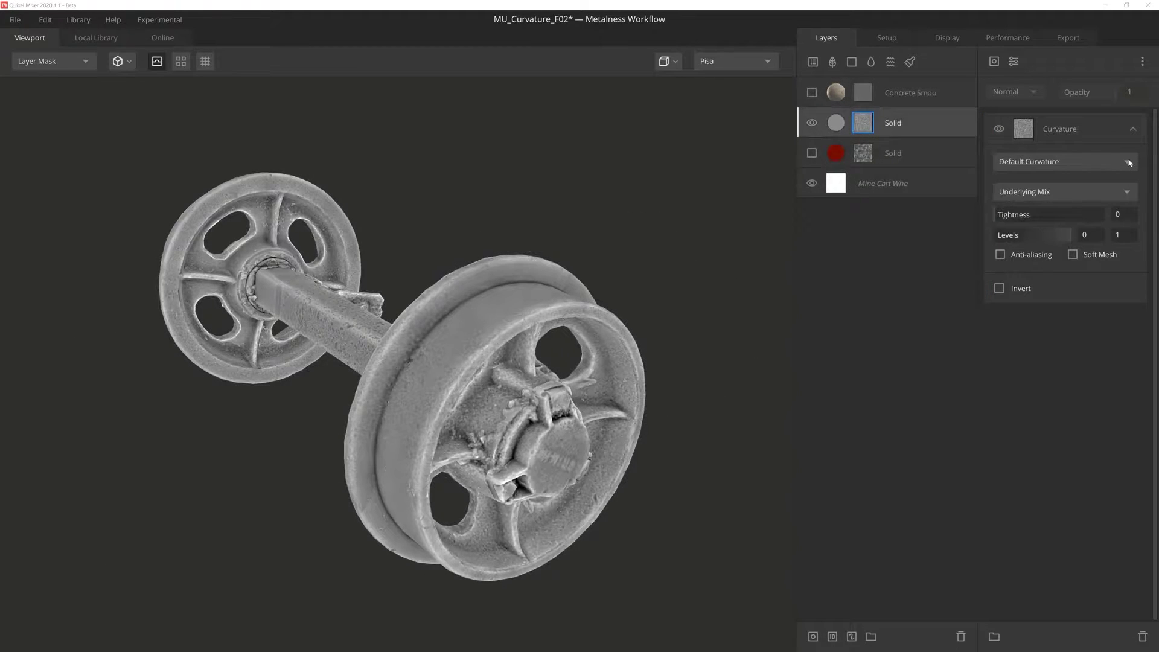
- Show the red Solid layer beneath, then switch the wheel's curvature source to Base Normals
{"action": "left_click", "coordinate": [1127, 197]}
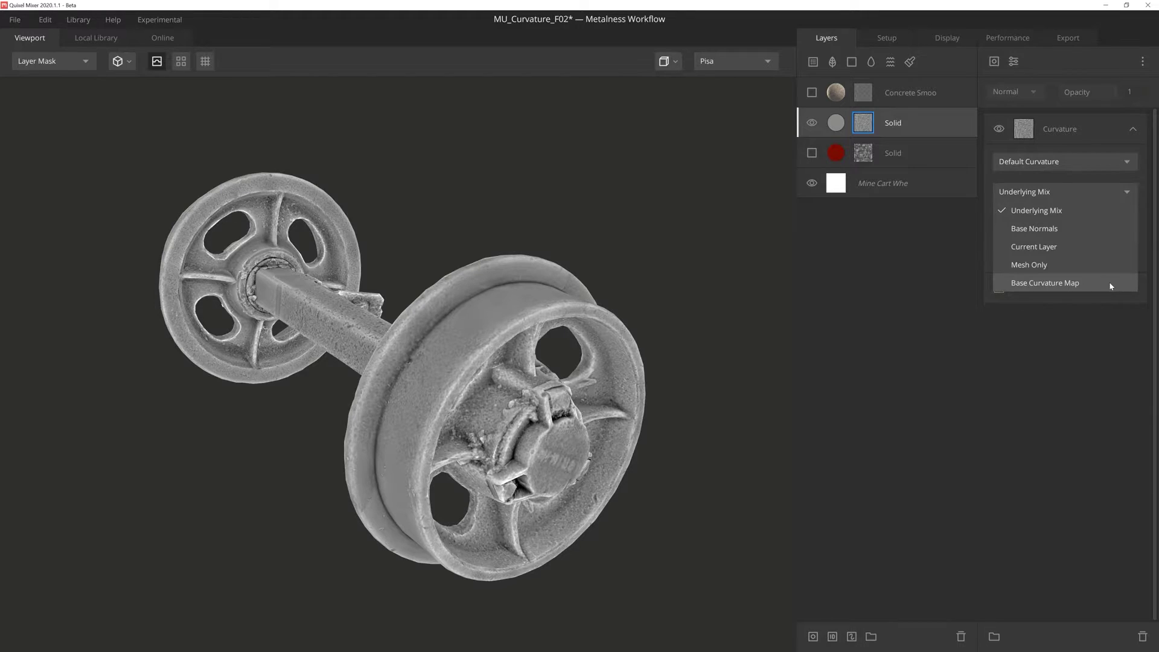
{"action": "left_click", "coordinate": [1115, 211]}
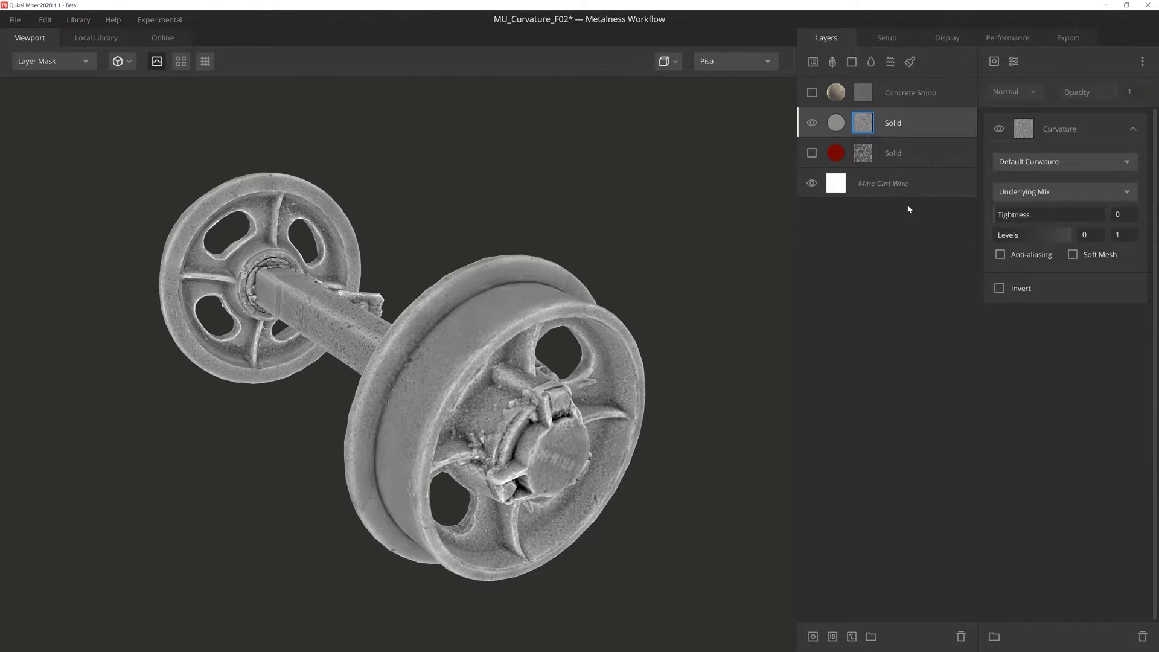
{"action": "left_click", "coordinate": [811, 153]}
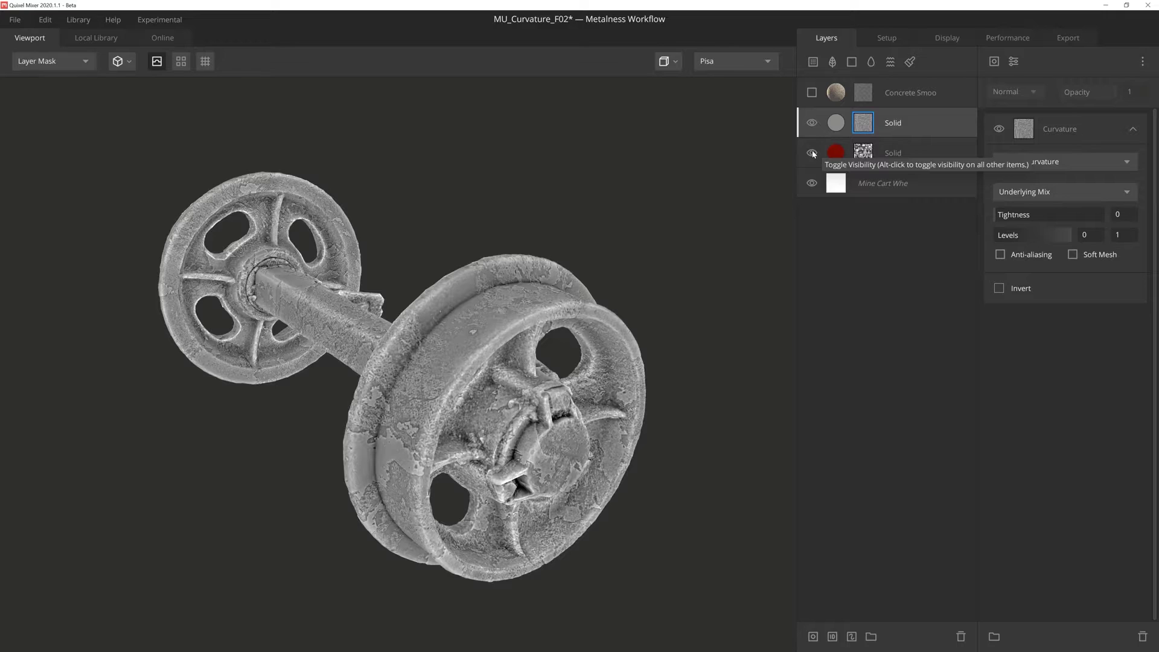
{"action": "left_click_drag", "start_coordinate": [603, 241], "coordinate": [552, 324]}
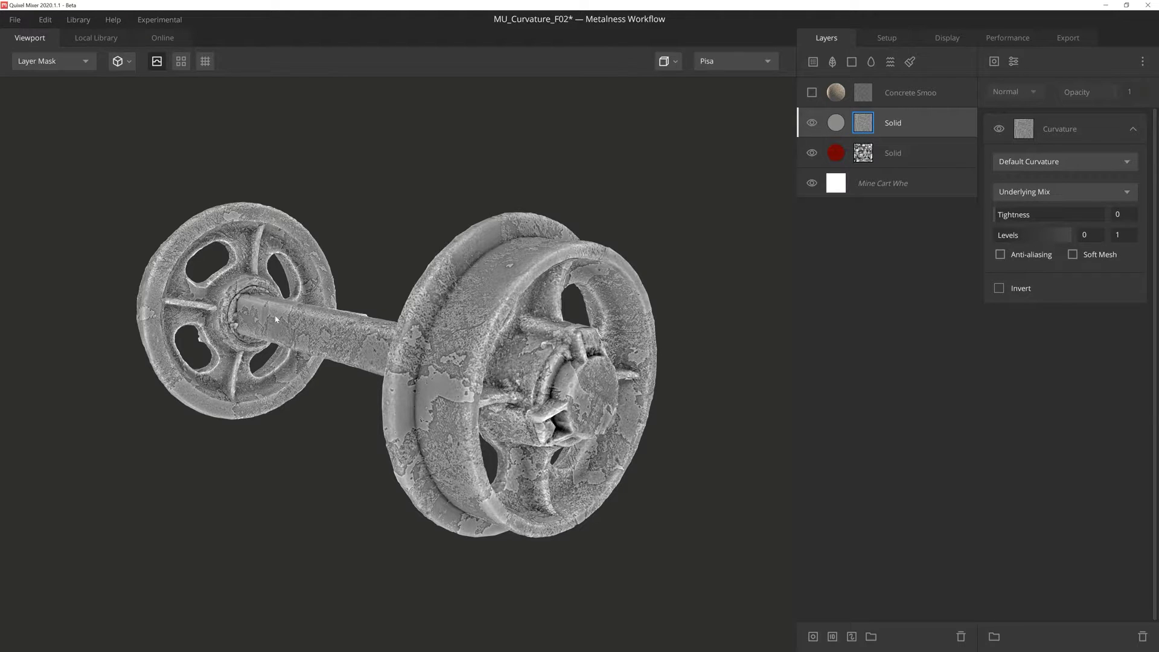
{"action": "left_click_drag", "start_coordinate": [419, 356], "coordinate": [407, 366]}
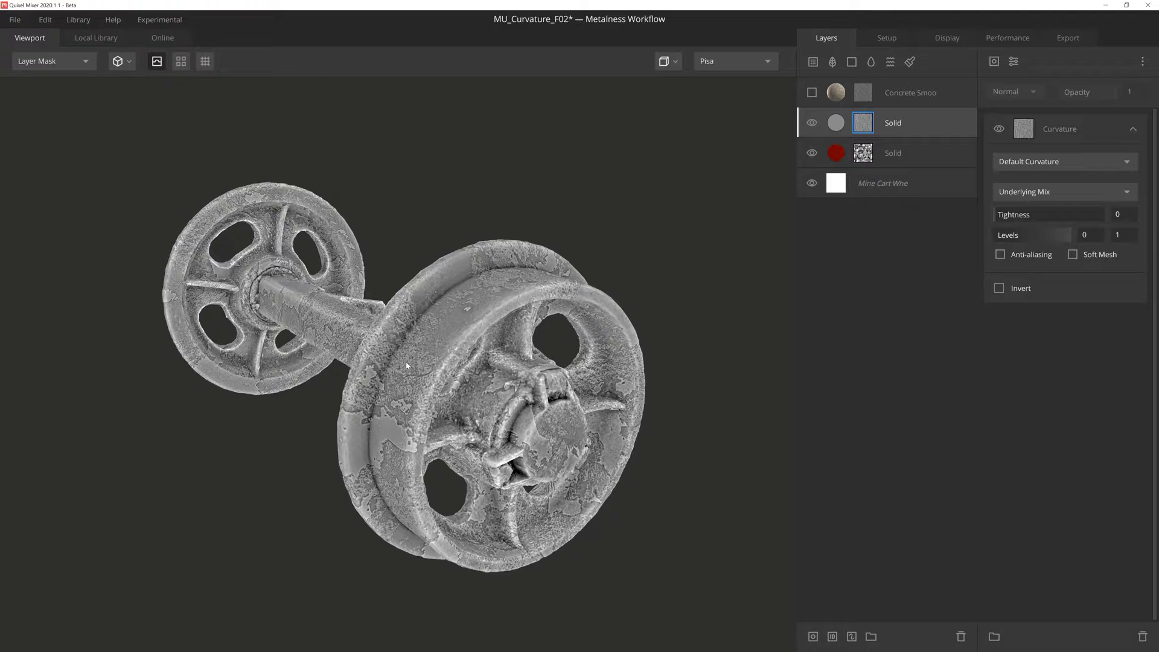
{"action": "left_click", "coordinate": [1126, 192]}
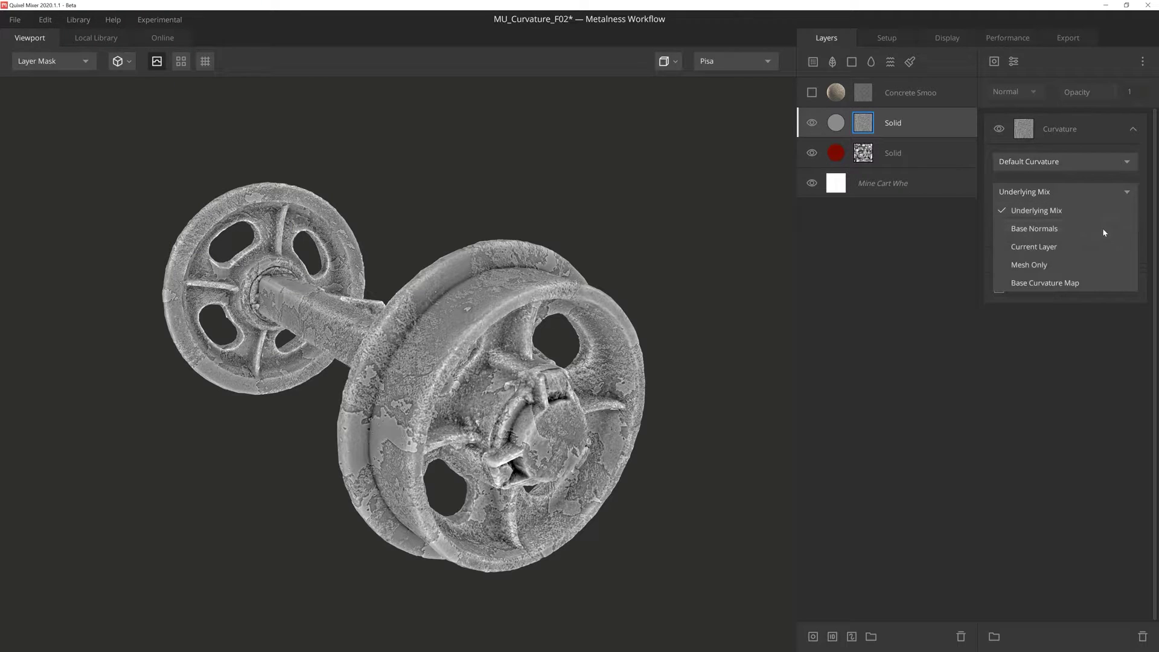
{"action": "left_click", "coordinate": [1104, 230]}
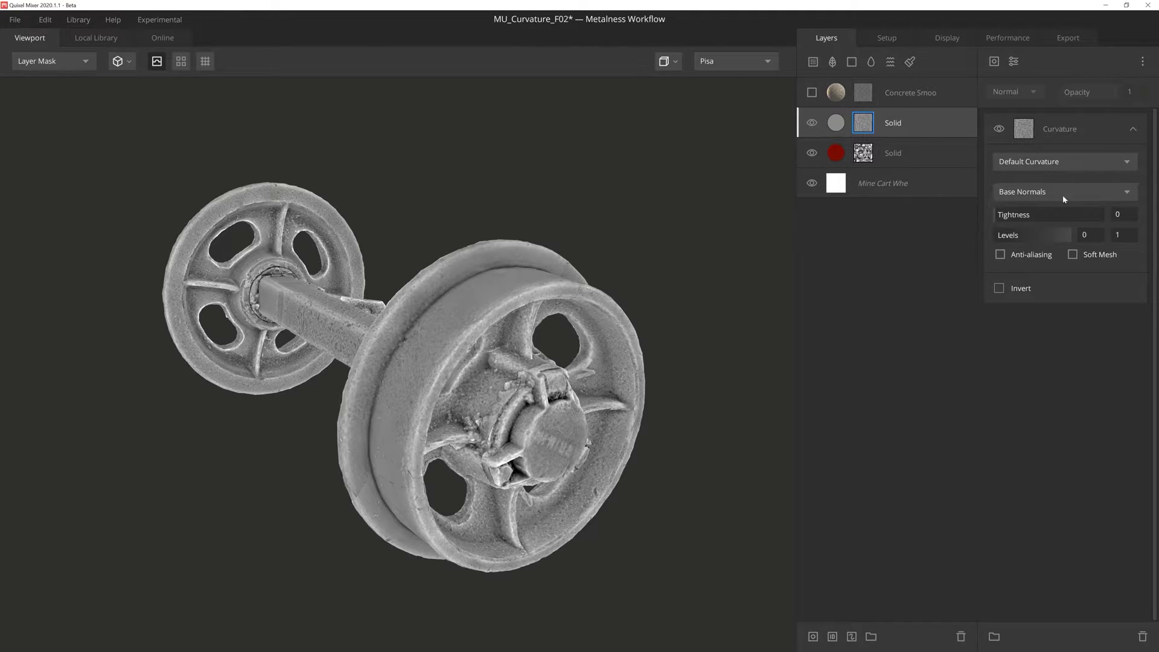
- Compute the wheel's curvature from Mesh Only and inspect the smoother mask
{"action": "left_click", "coordinate": [1130, 193]}
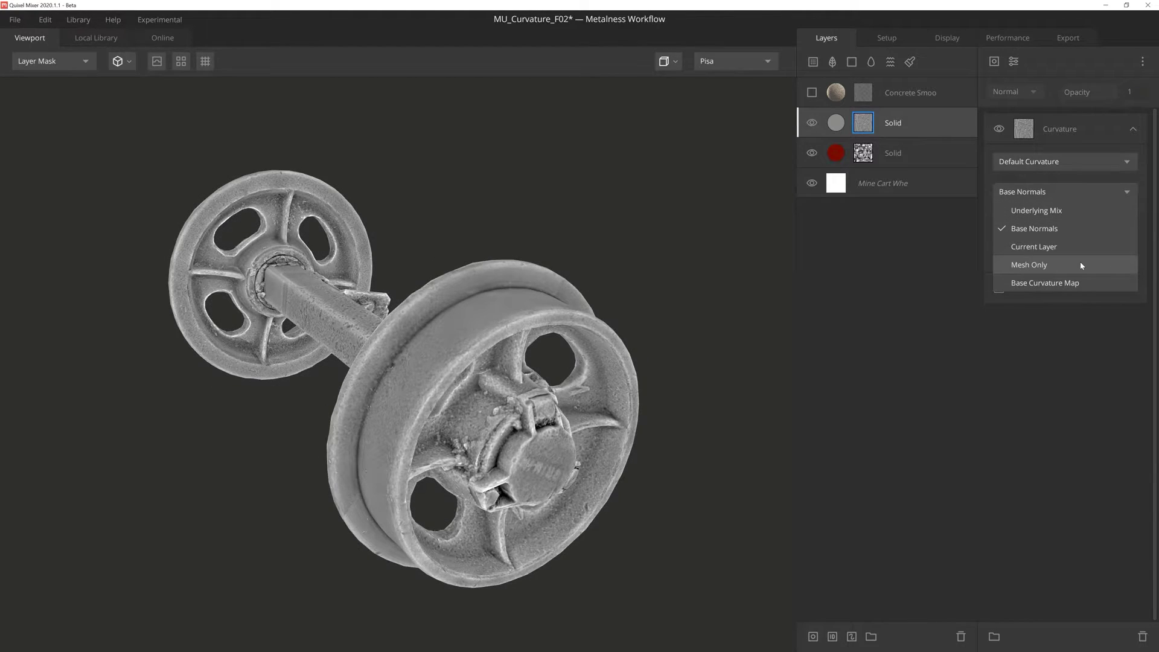
{"action": "left_click", "coordinate": [1081, 264]}
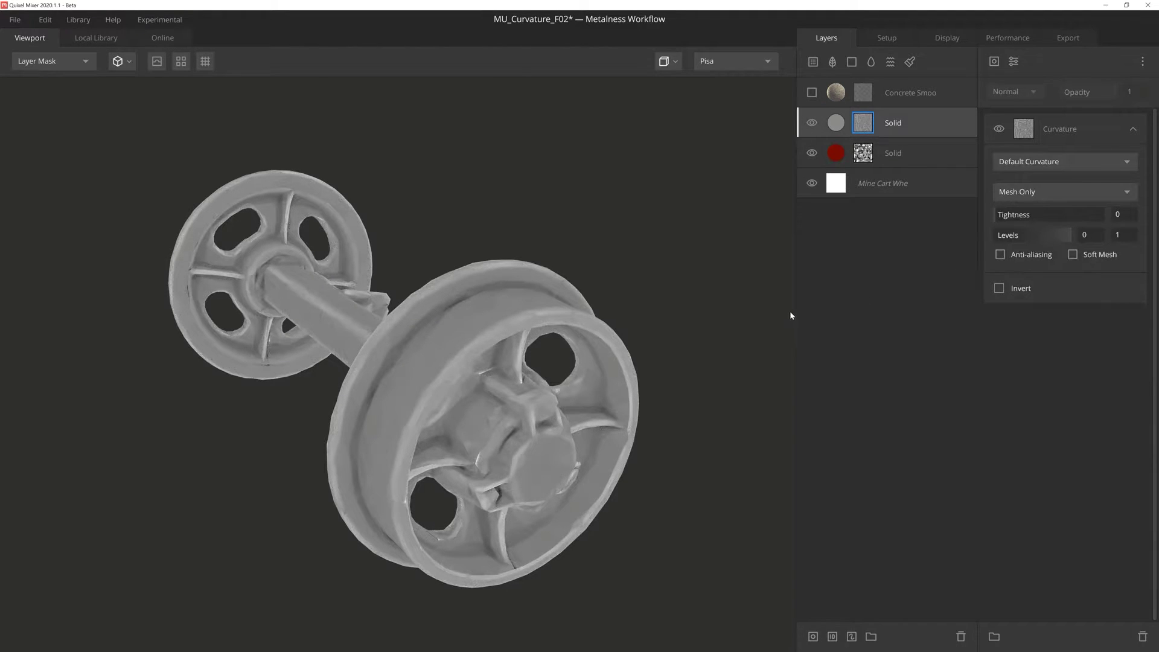
{"action": "mouse_move", "coordinate": [630, 323]}
{"action": "left_mouse_down"}
{"action": "mouse_move", "coordinate": [601, 325]}
{"action": "mouse_move", "coordinate": [615, 350]}
{"action": "mouse_move", "coordinate": [605, 339]}
{"action": "left_mouse_up"}
{"action": "left_click_drag", "start_coordinate": [600, 335], "coordinate": [601, 333]}
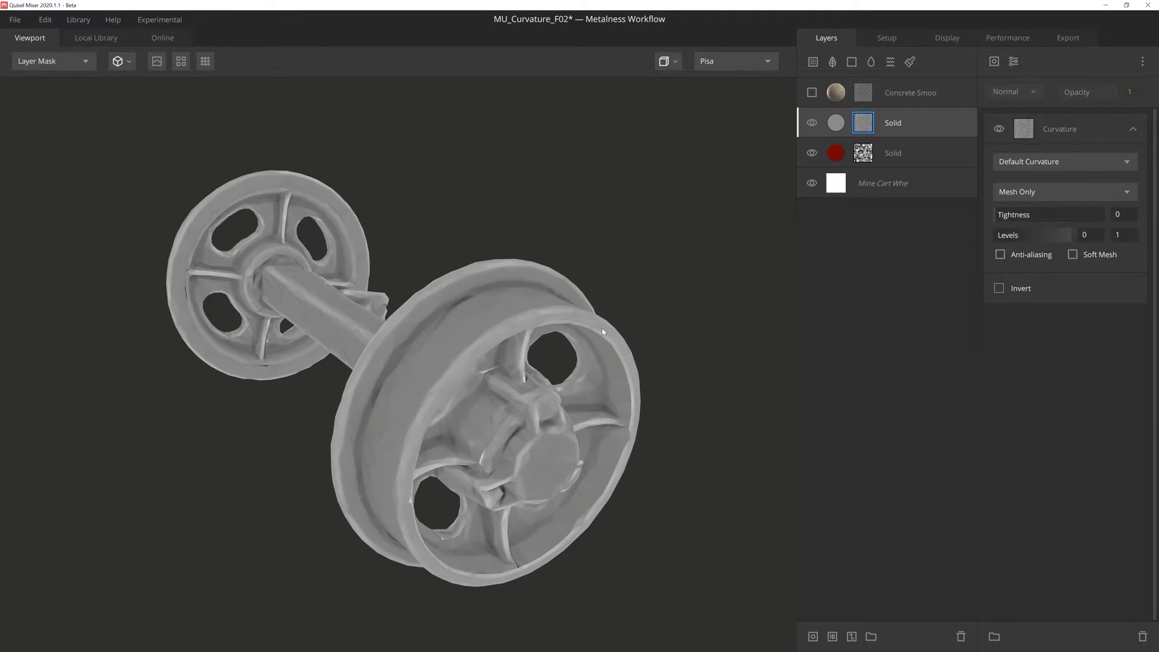
- Base the curvature on Current Layer and make the Concrete layer visible again
{"action": "left_click", "coordinate": [1078, 192]}
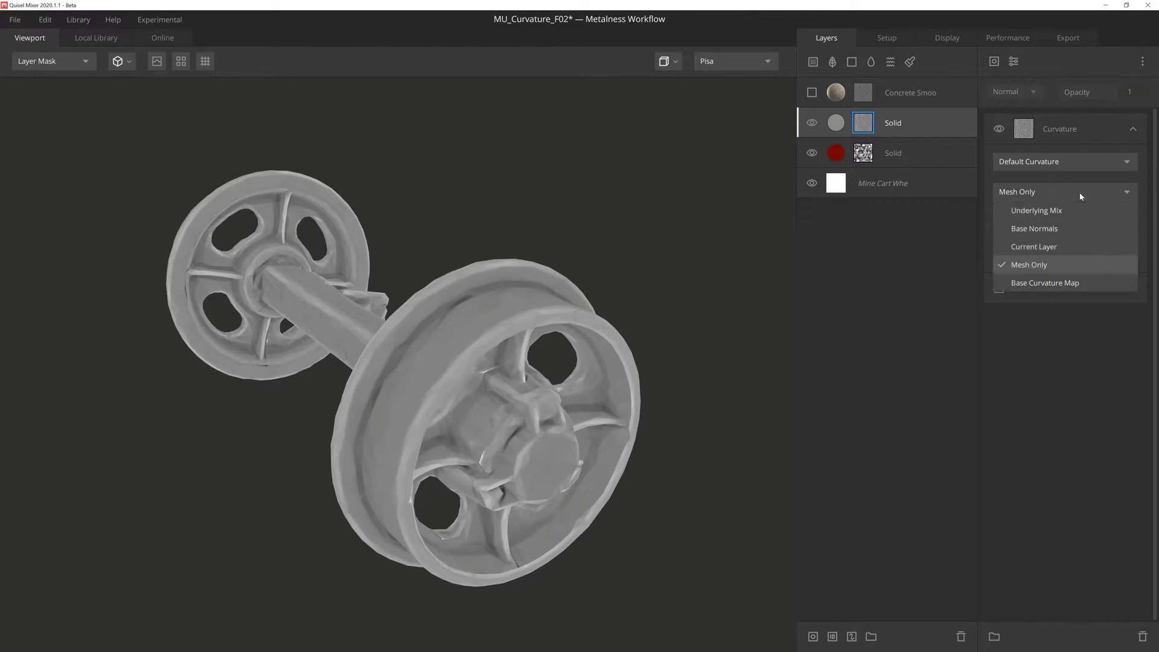
{"action": "left_click", "coordinate": [1065, 246]}
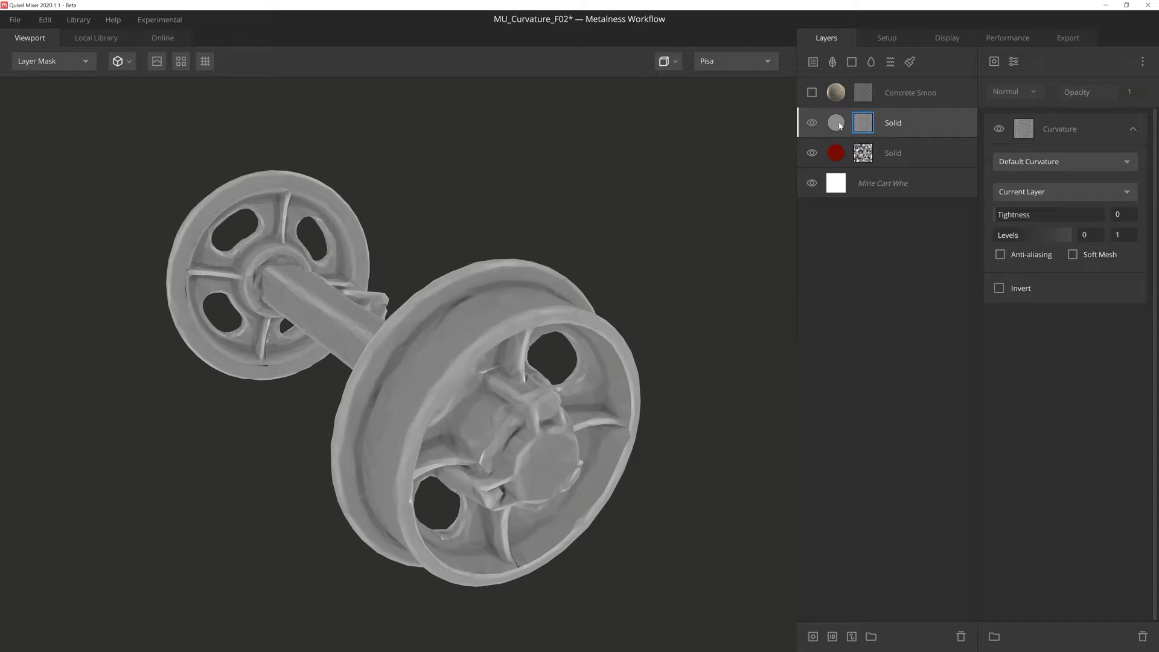
{"action": "left_click", "coordinate": [815, 92]}
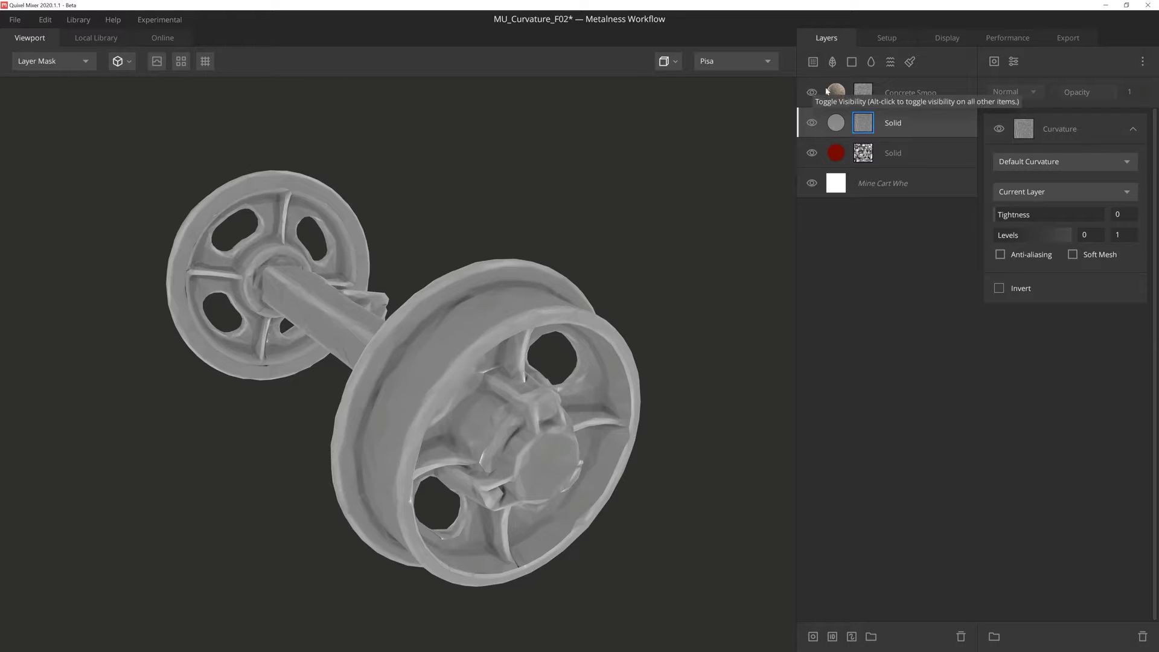
- Select the Concrete layer and set its curvature source to Current Layer
{"action": "left_click", "coordinate": [863, 91]}
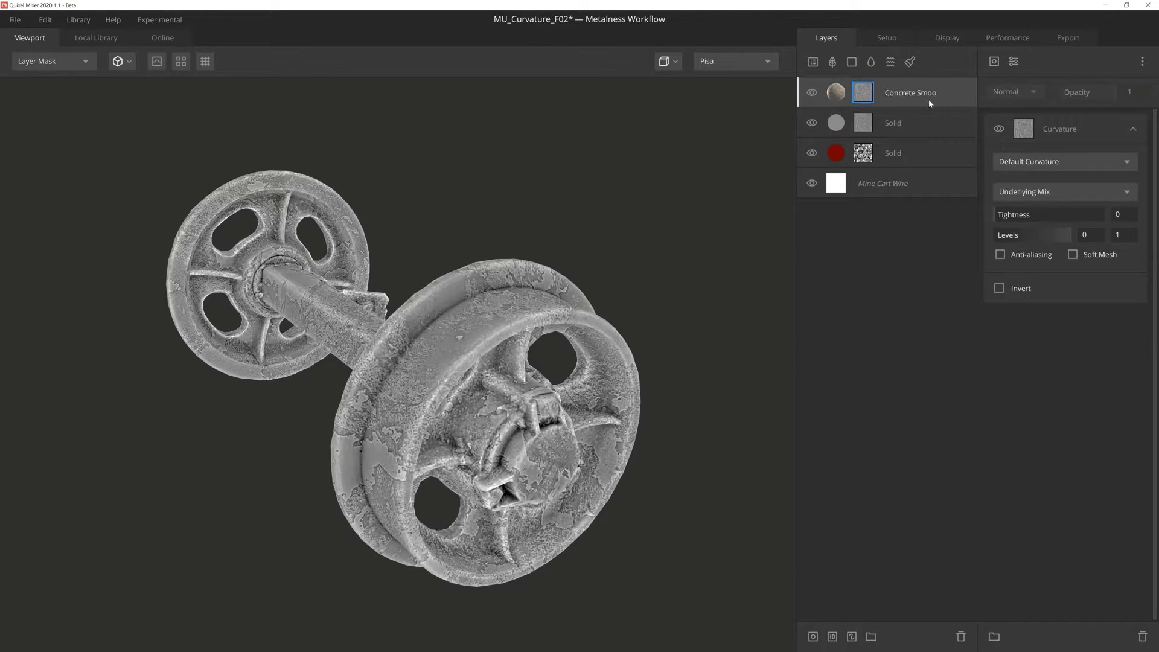
{"action": "left_click", "coordinate": [1064, 193]}
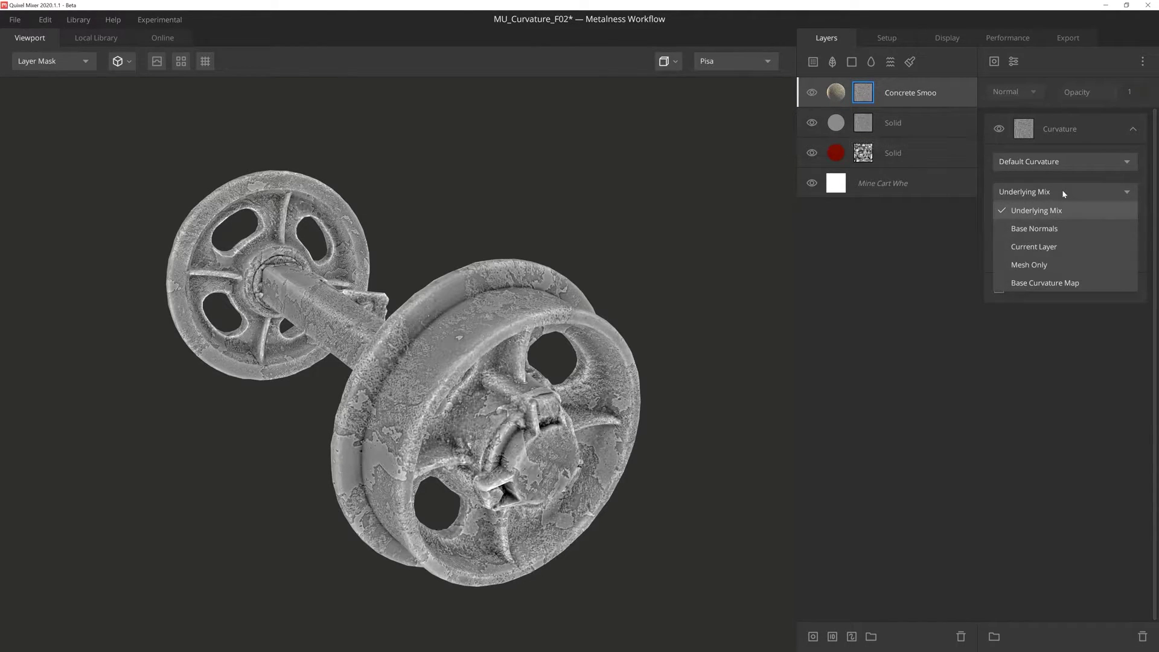
{"action": "left_click", "coordinate": [1063, 245]}
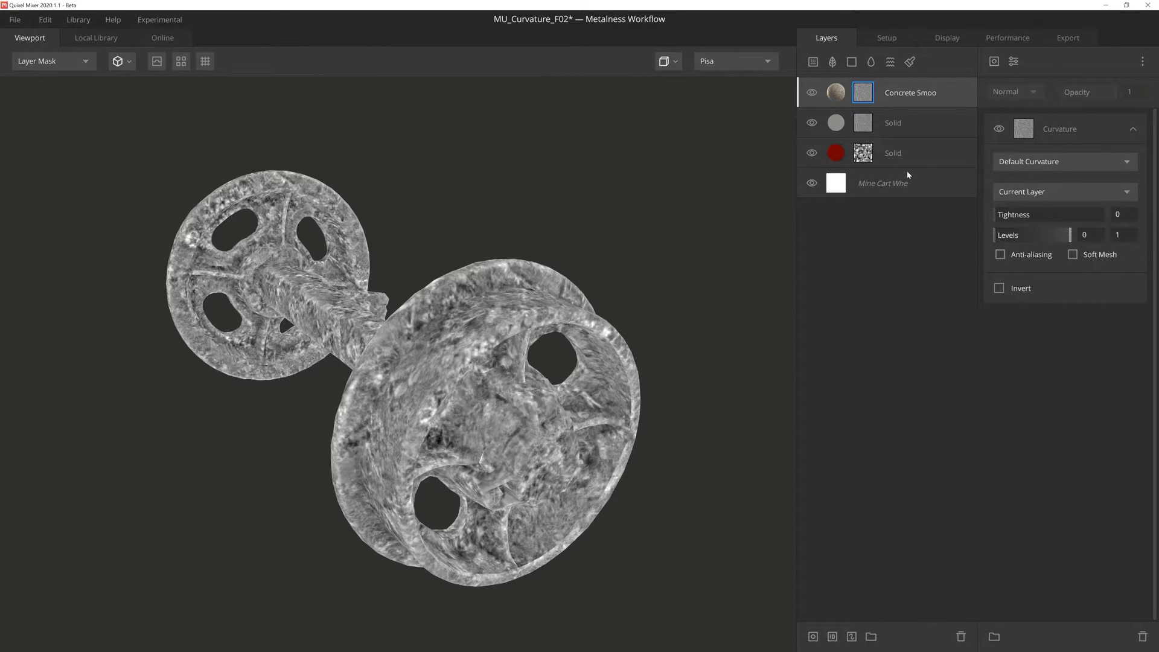
{"action": "left_click_drag", "start_coordinate": [434, 365], "coordinate": [457, 370]}
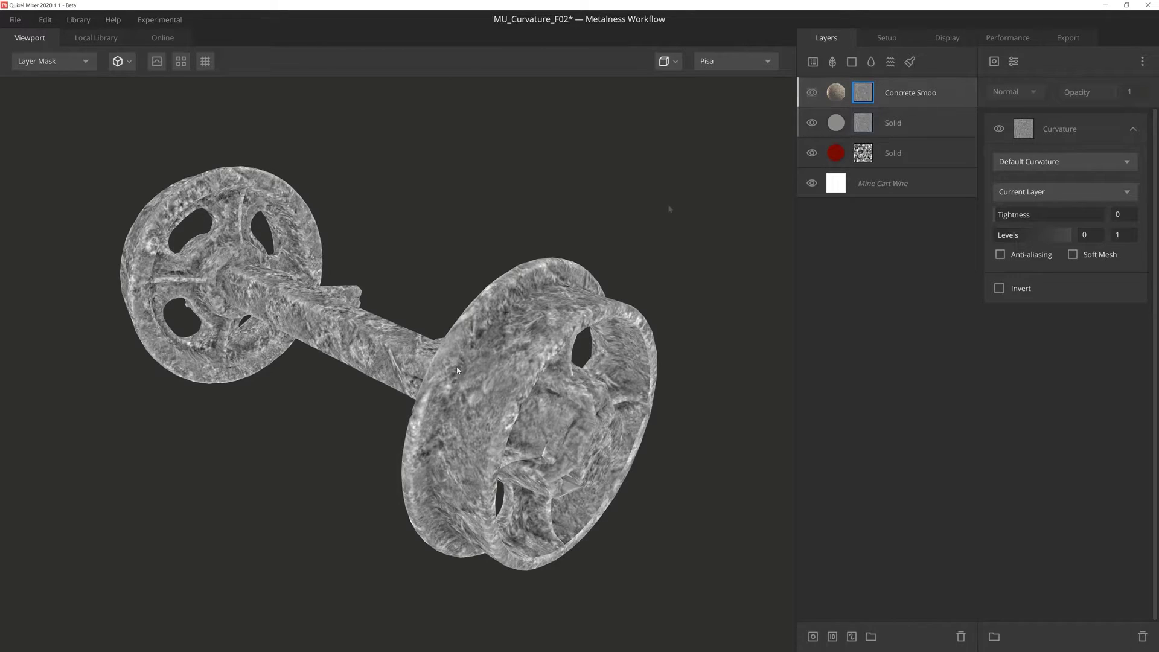
- Switch the Concrete layer's curvature source to Base Curvature Map
{"action": "left_click", "coordinate": [1127, 192]}
{"action": "left_click", "coordinate": [1091, 284]}
{"action": "mouse_move", "coordinate": [771, 302]}
{"action": "left_mouse_down"}
{"action": "mouse_move", "coordinate": [728, 281]}
{"action": "mouse_move", "coordinate": [753, 295]}
{"action": "left_mouse_up"}
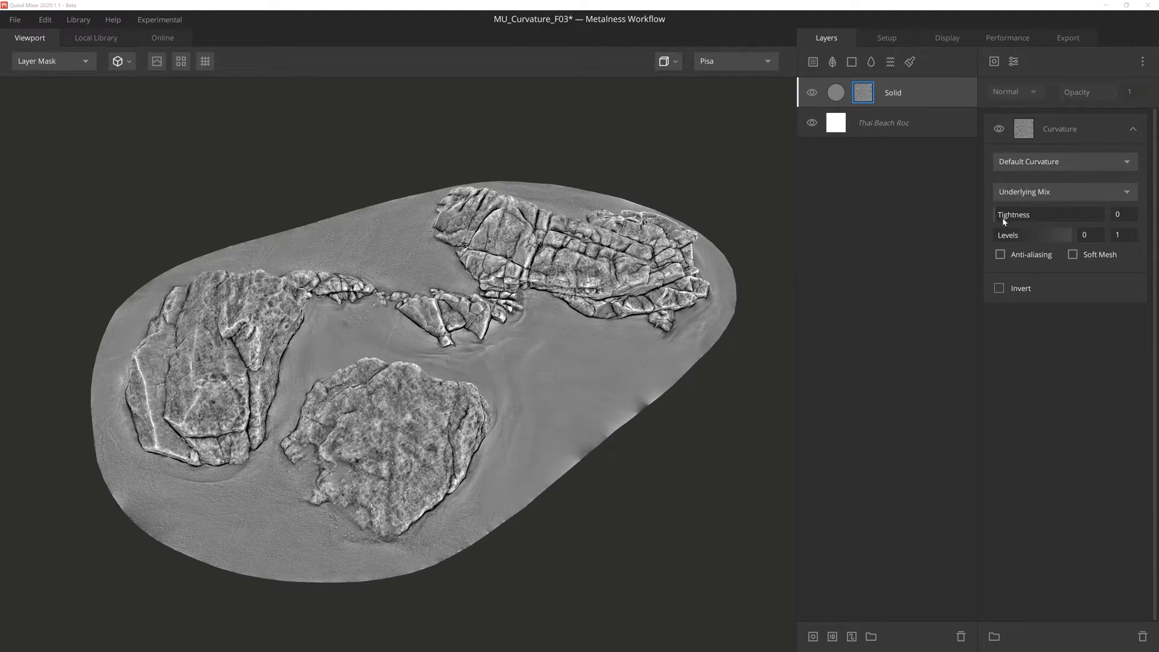
{"action": "mouse_move", "coordinate": [995, 216]}
{"action": "left_mouse_down"}
{"action": "mouse_move", "coordinate": [1117, 211]}
{"action": "mouse_move", "coordinate": [992, 210]}
{"action": "left_mouse_up"}
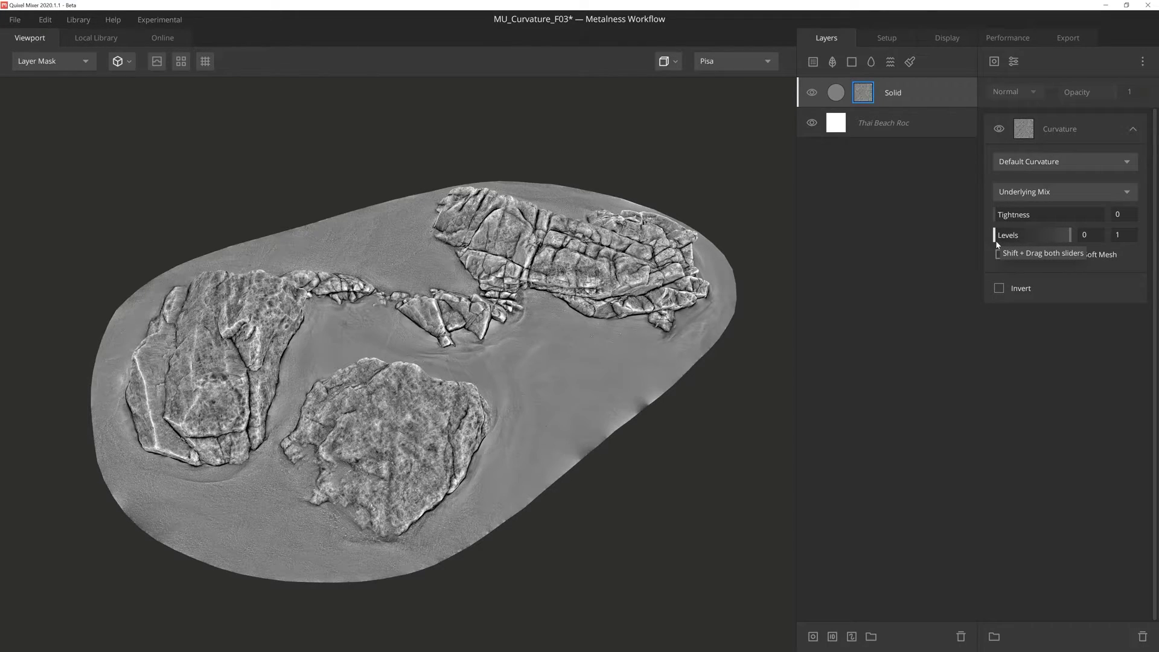
{"action": "mouse_move", "coordinate": [995, 236]}
{"action": "left_mouse_down"}
{"action": "mouse_move", "coordinate": [1026, 237]}
{"action": "mouse_move", "coordinate": [993, 236]}
{"action": "left_mouse_up"}
{"action": "left_click_drag", "start_coordinate": [1070, 235], "coordinate": [990, 235]}
{"action": "left_click", "coordinate": [1004, 256]}
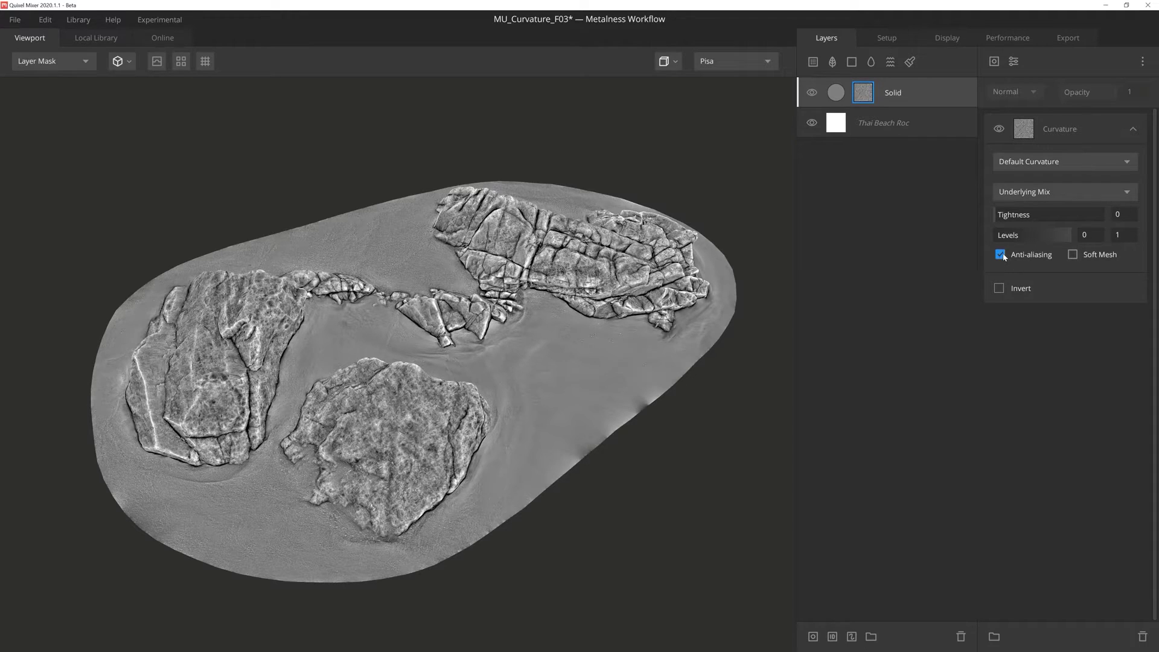
{"action": "left_click", "coordinate": [1002, 254]}
{"action": "left_click", "coordinate": [1072, 255]}
{"action": "left_click", "coordinate": [1073, 254]}
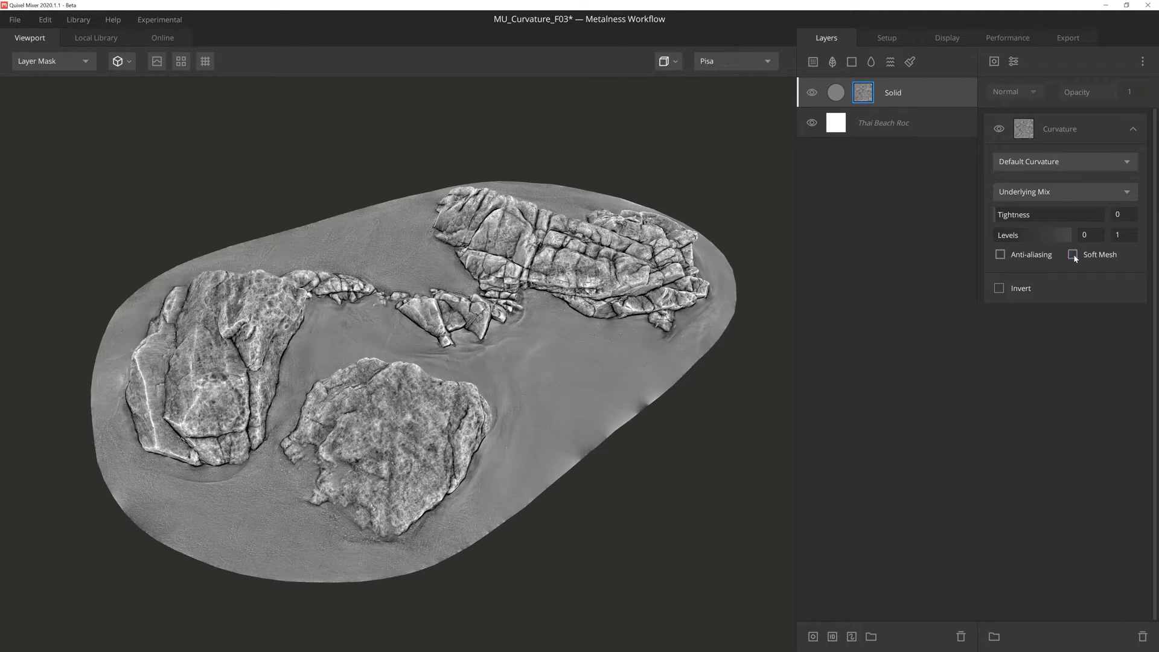
{"action": "left_click", "coordinate": [1073, 255]}
{"action": "left_click", "coordinate": [1073, 255]}
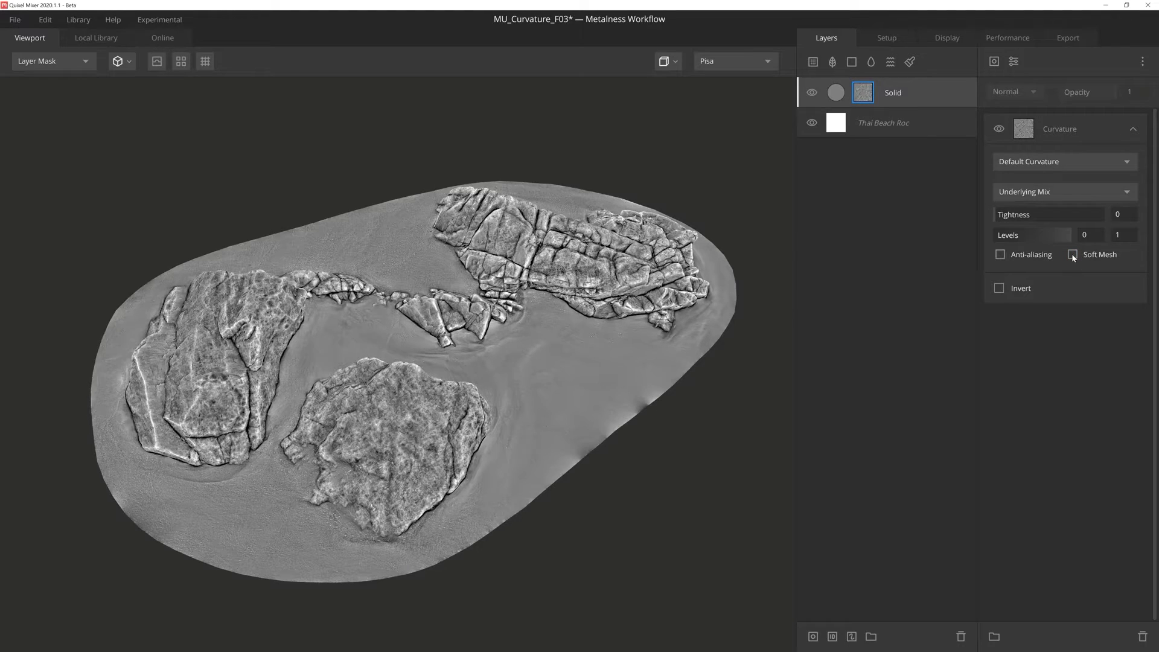
{"action": "left_click", "coordinate": [1000, 288]}
{"action": "left_click", "coordinate": [1000, 289]}
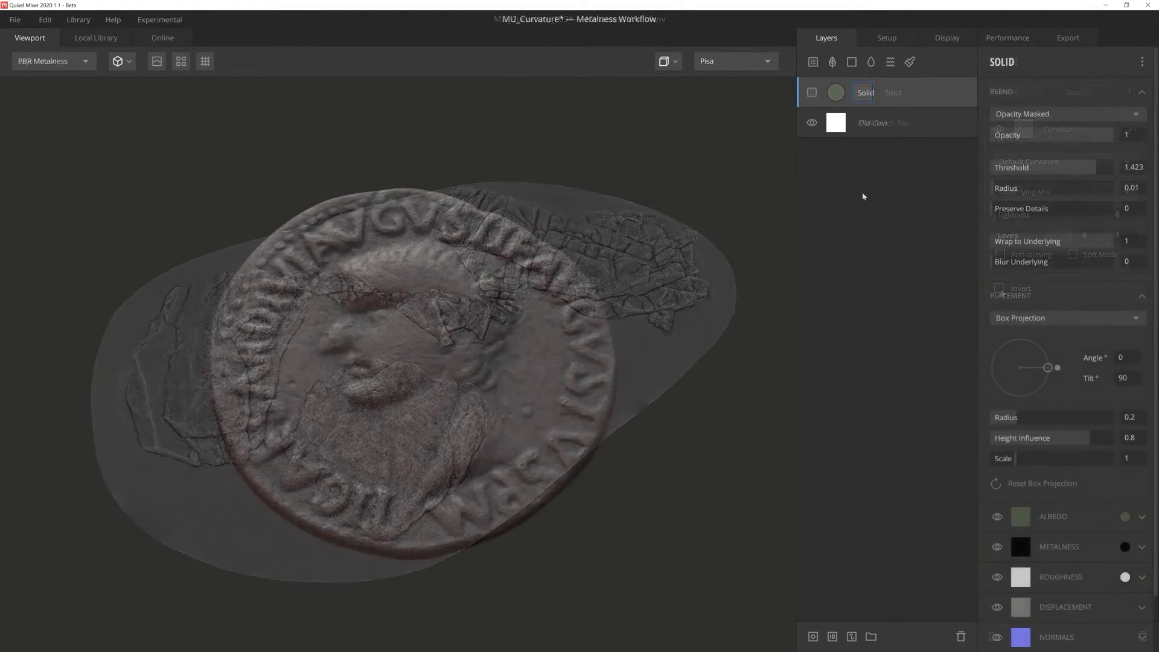
- Show the coin's green Solid layer, add a Curvature mask component, and preview the mask
{"action": "mouse_move", "coordinate": [606, 273]}
{"action": "left_mouse_down"}
{"action": "mouse_move", "coordinate": [533, 359]}
{"action": "mouse_move", "coordinate": [517, 398]}
{"action": "mouse_move", "coordinate": [528, 360]}
{"action": "mouse_move", "coordinate": [558, 331]}
{"action": "mouse_move", "coordinate": [570, 336]}
{"action": "mouse_move", "coordinate": [539, 328]}
{"action": "left_mouse_up"}
{"action": "left_click", "coordinate": [812, 93]}
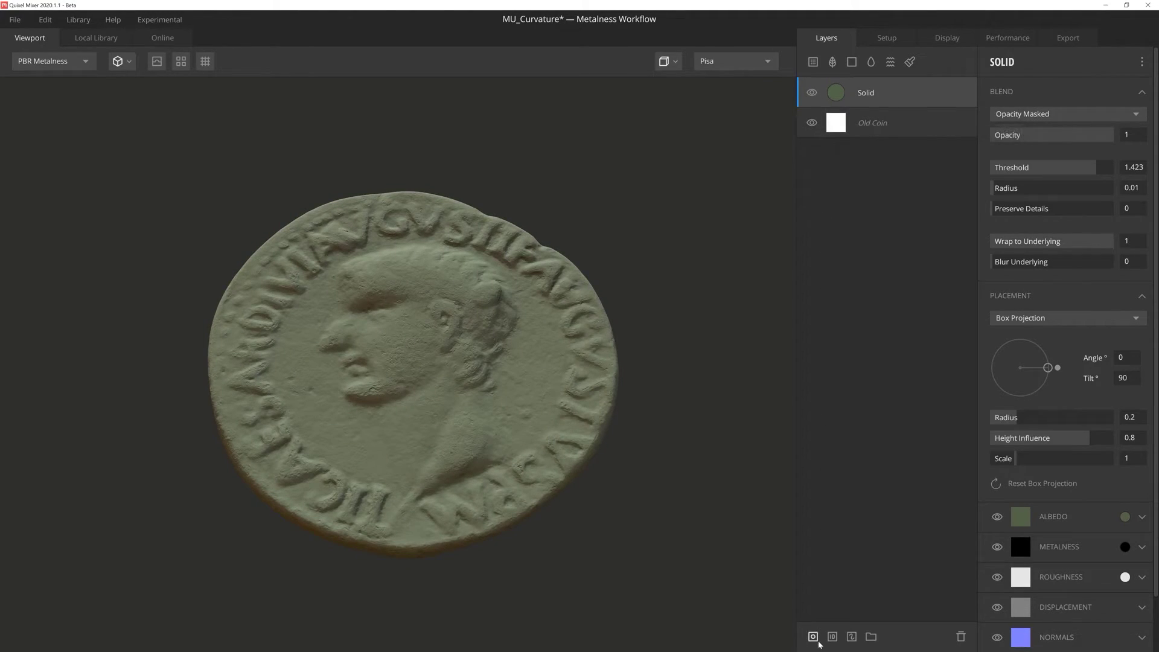
{"action": "left_click", "coordinate": [817, 642]}
{"action": "left_click", "coordinate": [994, 62]}
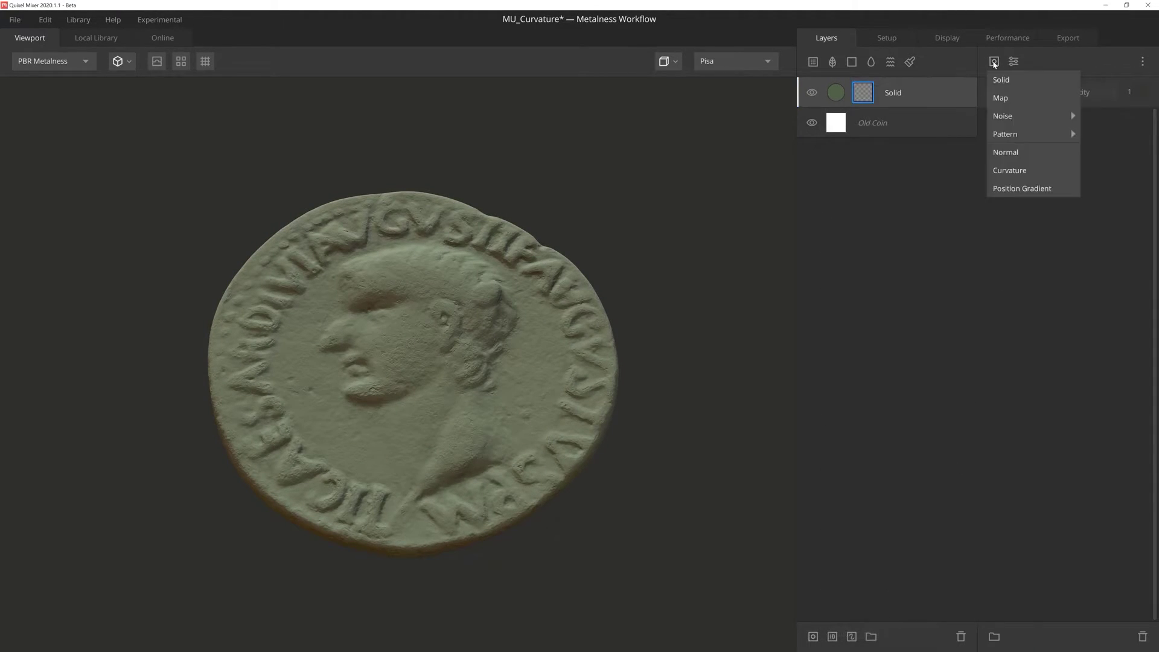
{"action": "left_click", "coordinate": [1036, 170]}
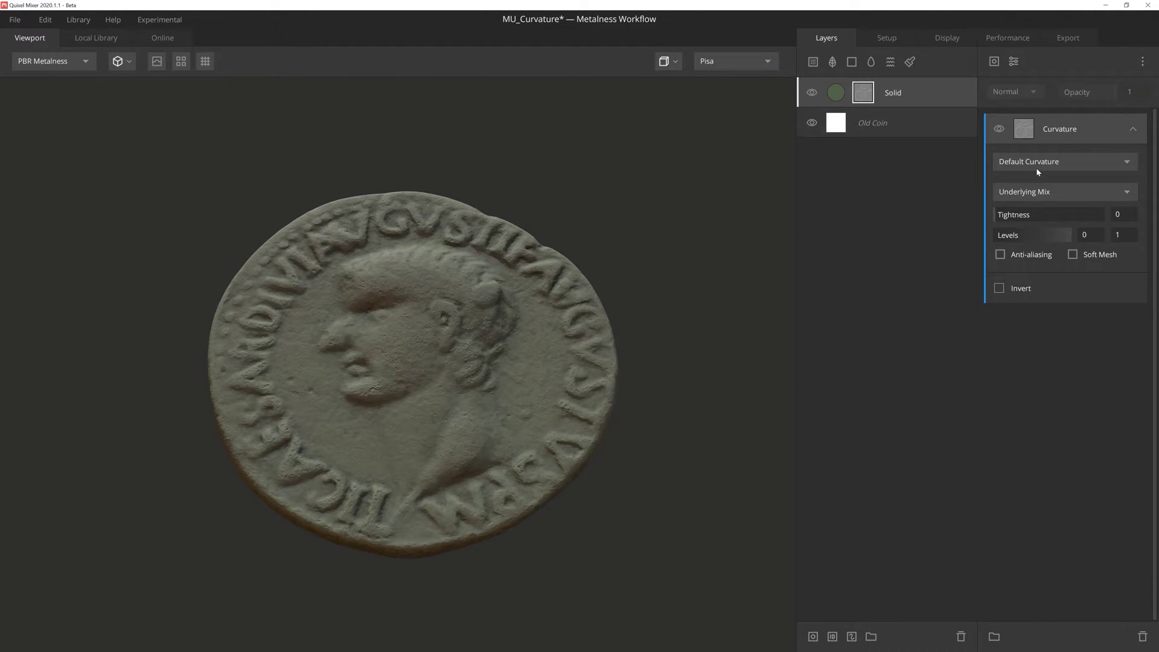
{"action": "key", "text": "m"}
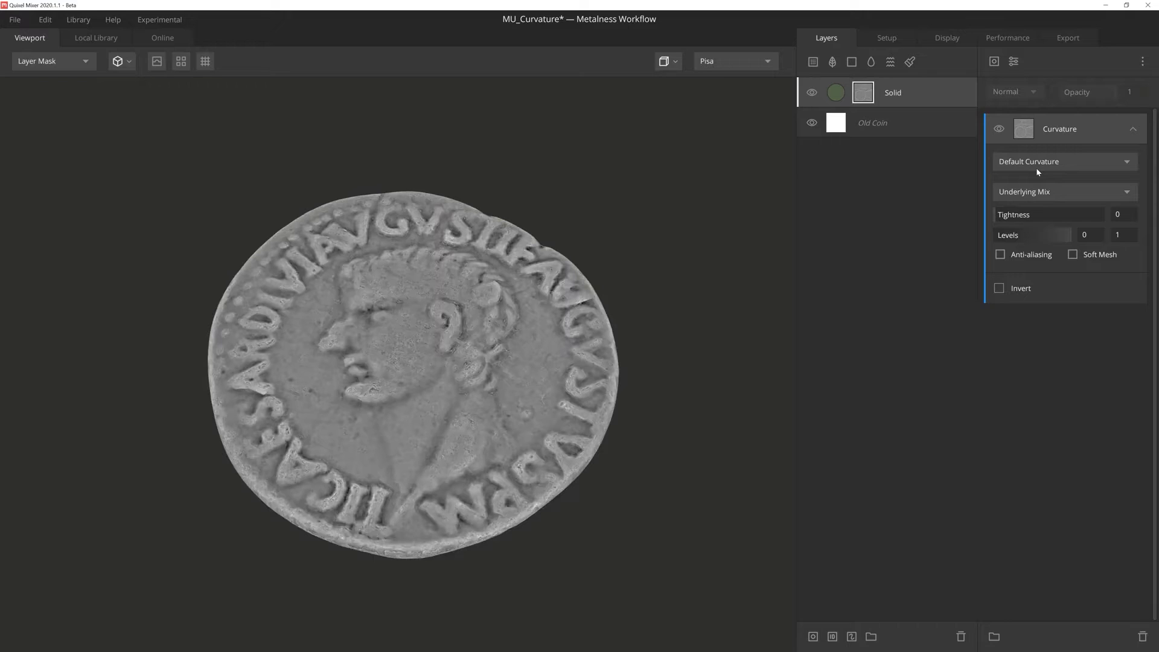
- Set the coin's curvature to Edges & Cavities with levels narrowed to 0.032–0.397
{"action": "left_click", "coordinate": [1128, 163]}
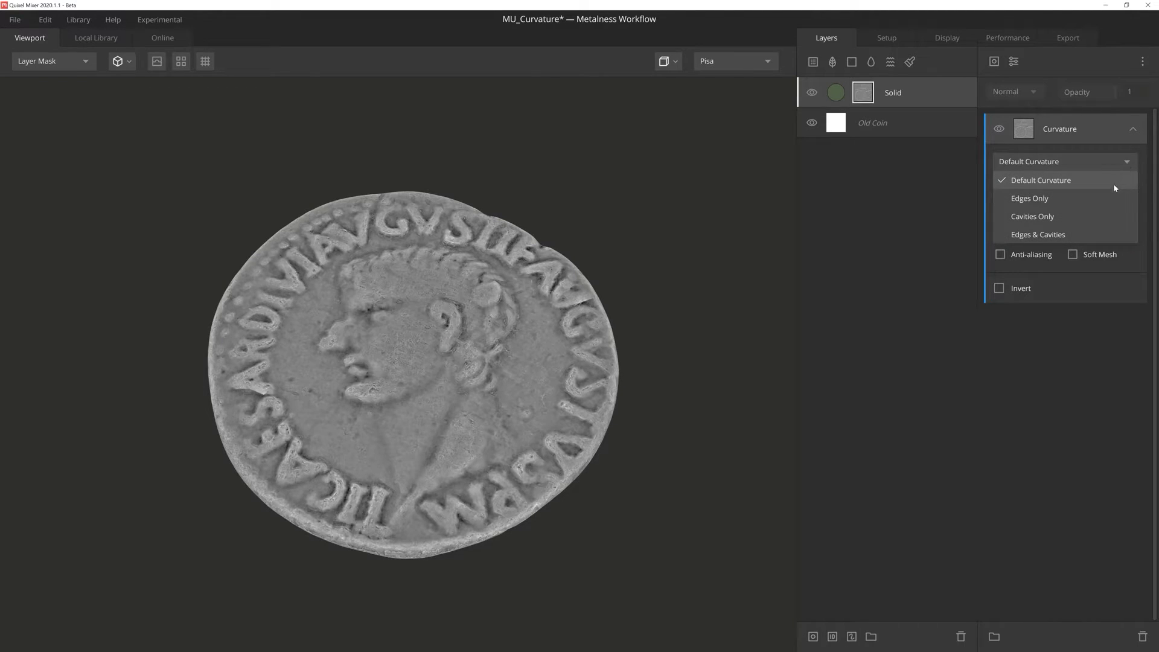
{"action": "left_click", "coordinate": [1095, 235]}
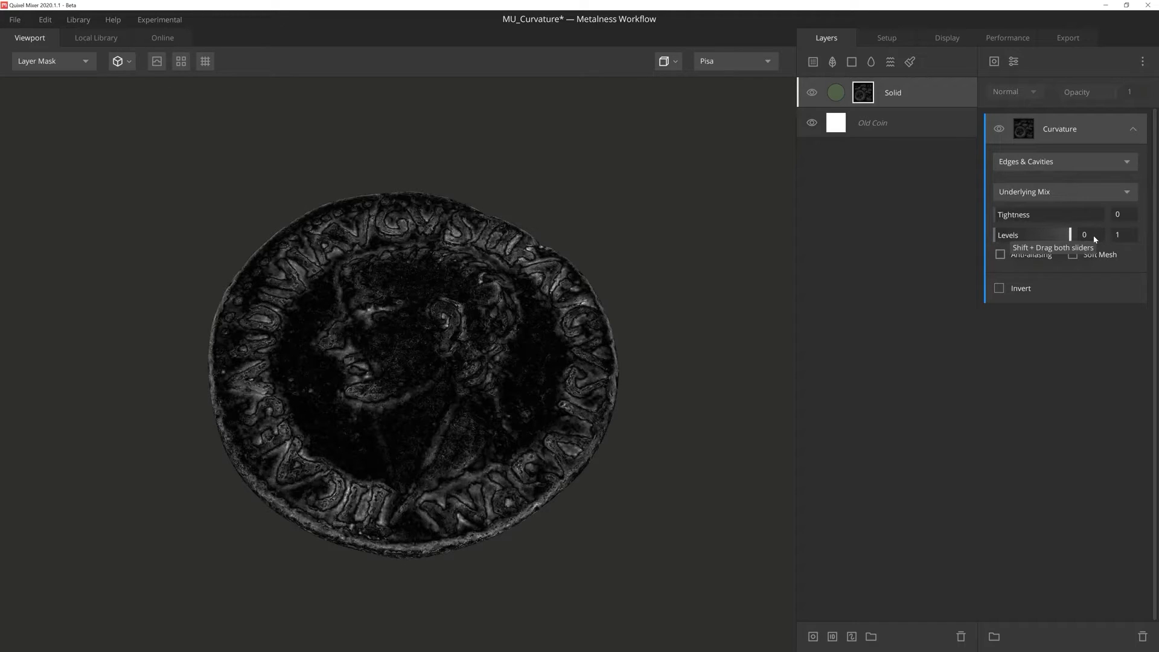
{"action": "left_click_drag", "start_coordinate": [1092, 235], "coordinate": [1025, 237]}
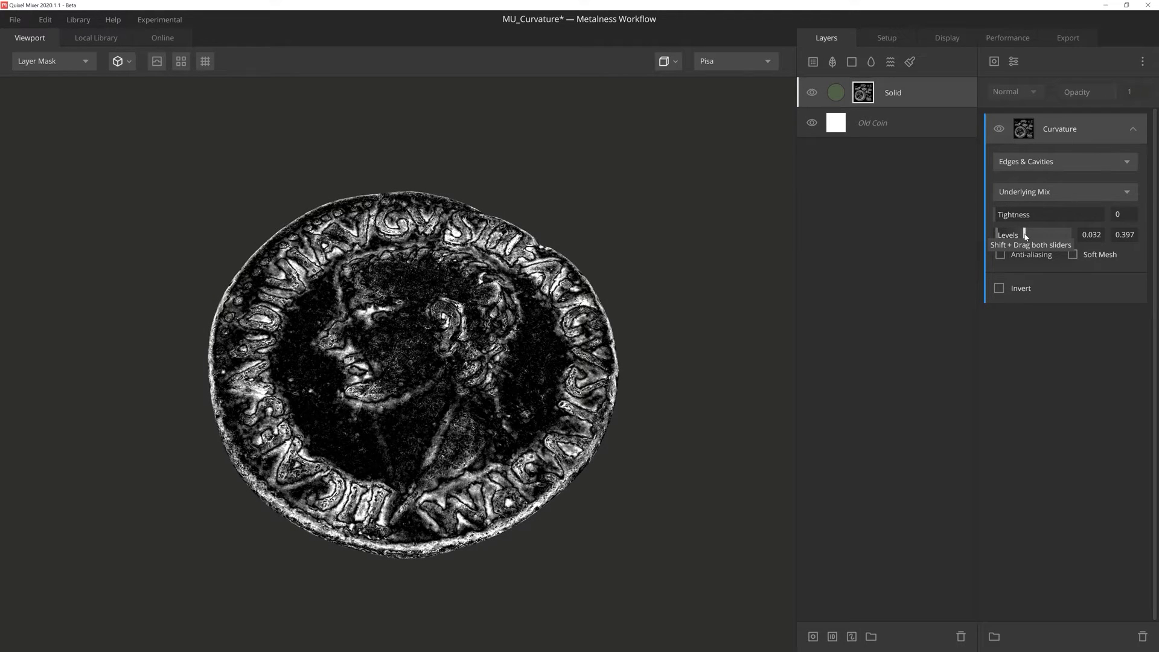
{"action": "mouse_move", "coordinate": [778, 271]}
{"action": "left_mouse_down"}
{"action": "mouse_move", "coordinate": [723, 333]}
{"action": "mouse_move", "coordinate": [766, 308]}
{"action": "mouse_move", "coordinate": [758, 282]}
{"action": "mouse_move", "coordinate": [673, 299]}
{"action": "mouse_move", "coordinate": [669, 311]}
{"action": "left_mouse_up"}
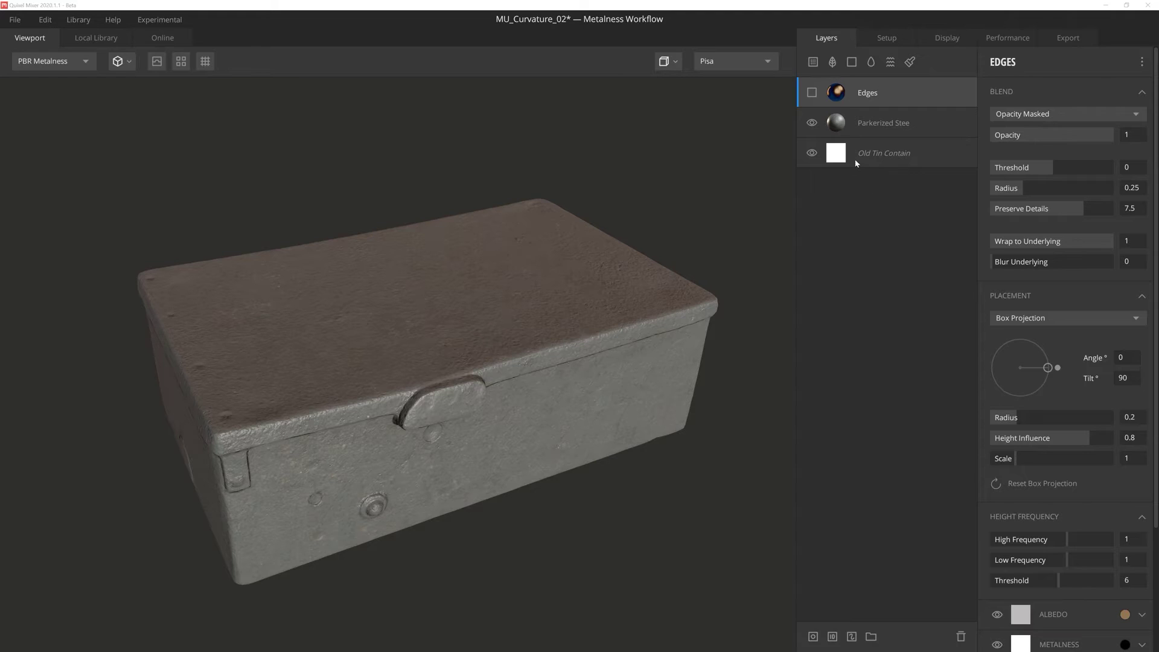
- Show the tin box's Edges layer and give it a Curvature mask component
{"action": "left_click", "coordinate": [813, 93]}
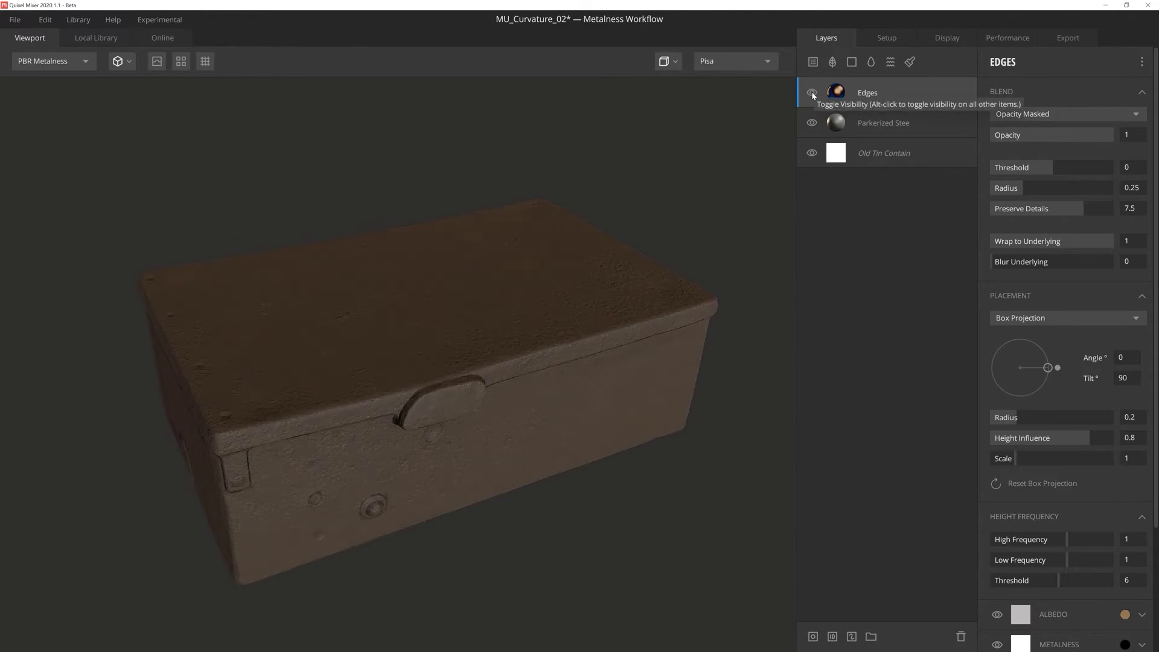
{"action": "left_click", "coordinate": [812, 636]}
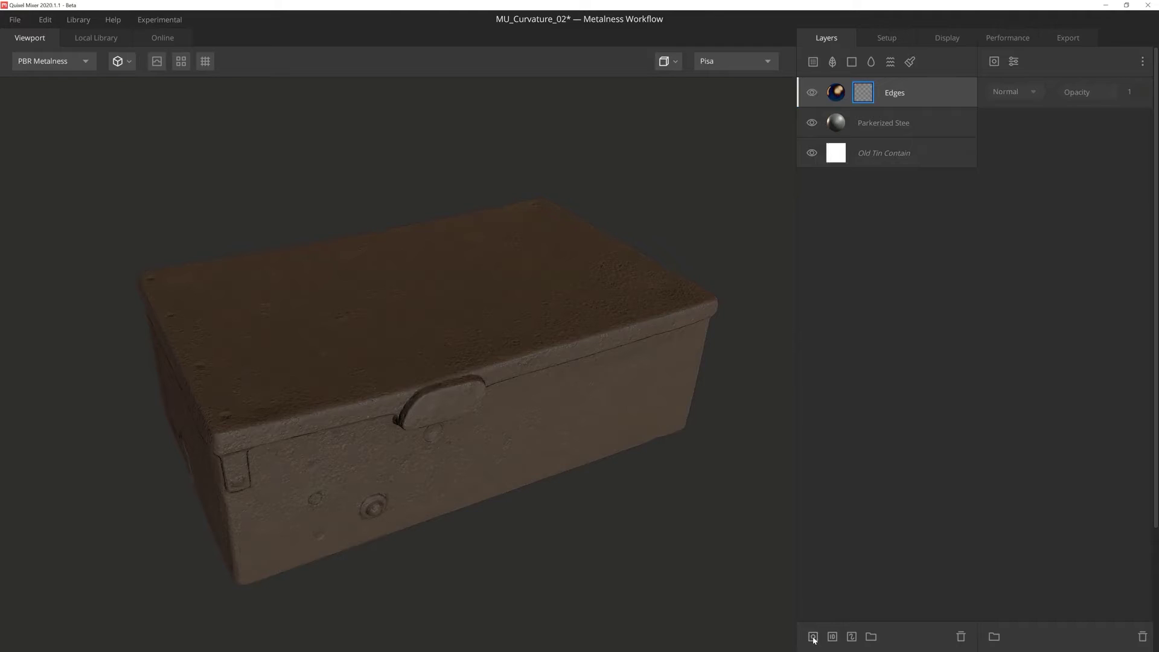
{"action": "left_click", "coordinate": [994, 61]}
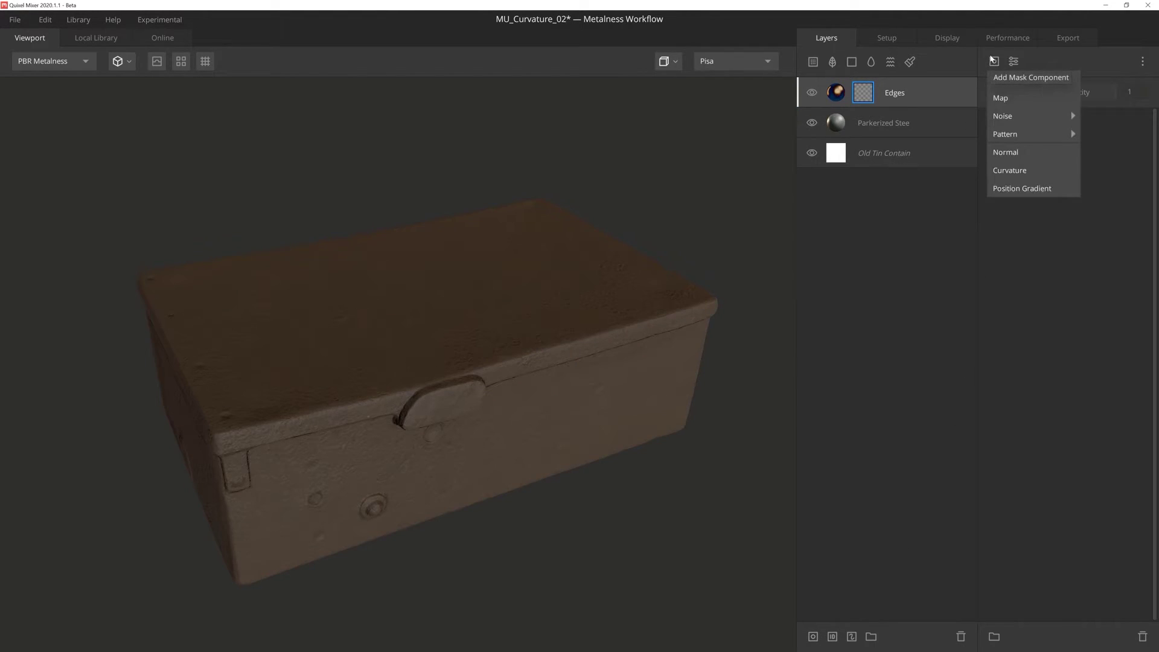
{"action": "left_click", "coordinate": [1042, 171]}
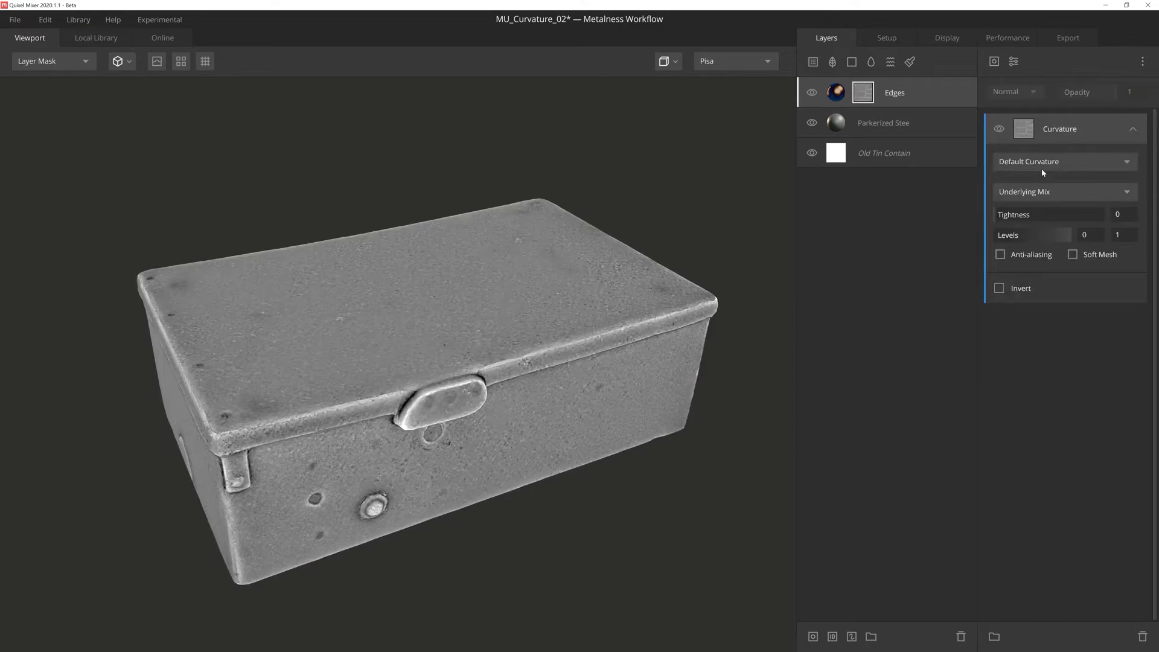
- Set the curvature to Edges Only with levels 0.091–0.504, then hide the Edges layer
{"action": "left_click", "coordinate": [1106, 161]}
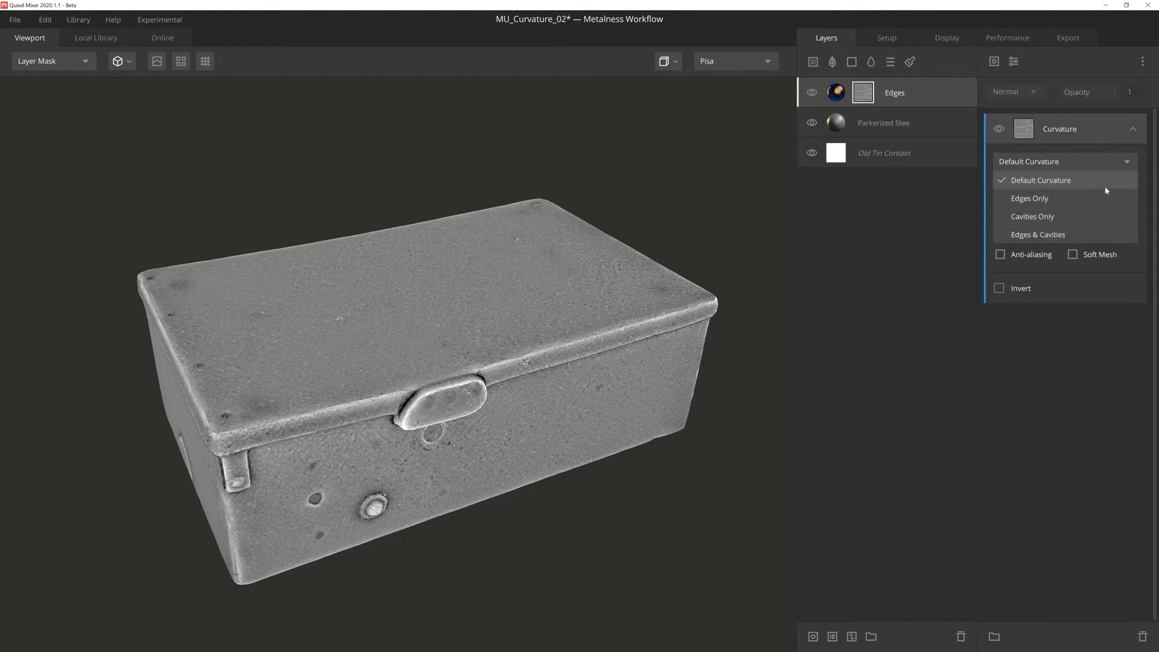
{"action": "left_click", "coordinate": [1101, 199]}
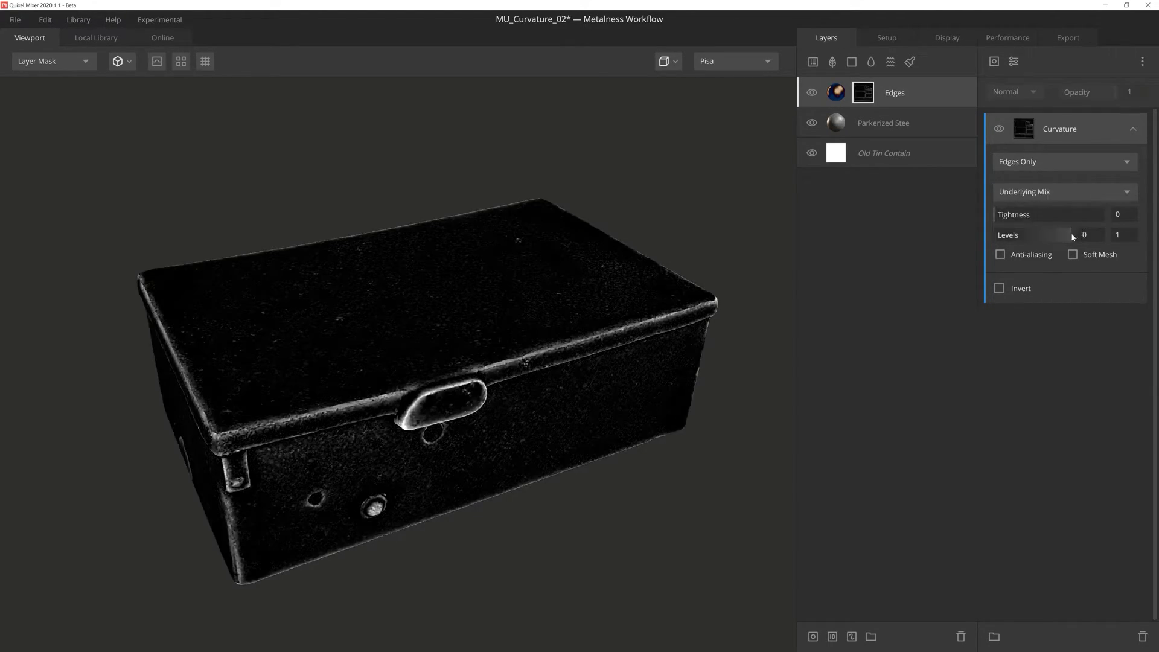
{"action": "left_click_drag", "start_coordinate": [1073, 236], "coordinate": [1033, 238]}
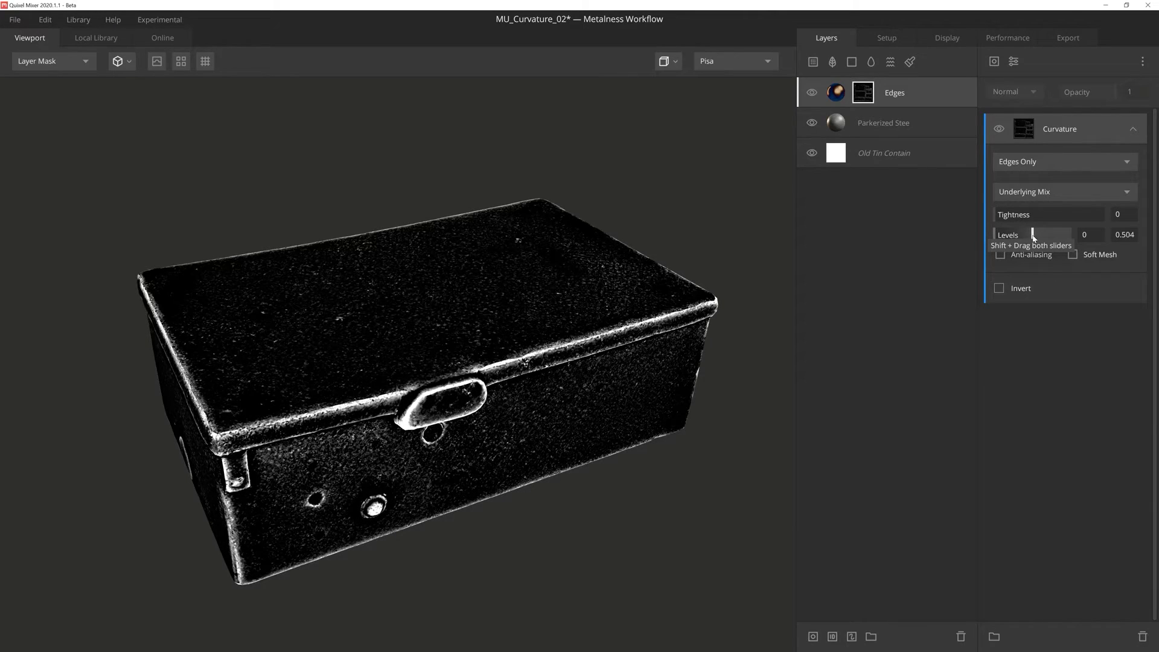
{"action": "left_click_drag", "start_coordinate": [995, 234], "coordinate": [1002, 236]}
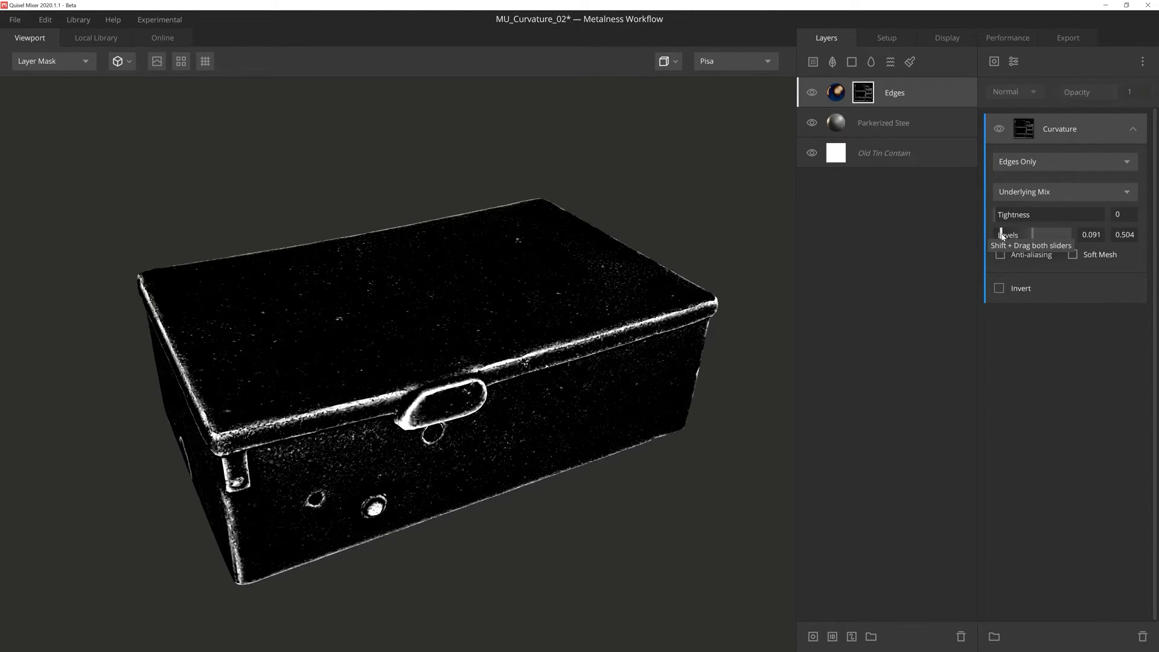
{"action": "mouse_move", "coordinate": [517, 324]}
{"action": "left_mouse_down"}
{"action": "mouse_move", "coordinate": [489, 338]}
{"action": "mouse_move", "coordinate": [550, 326]}
{"action": "left_mouse_up"}
{"action": "left_click", "coordinate": [813, 101]}
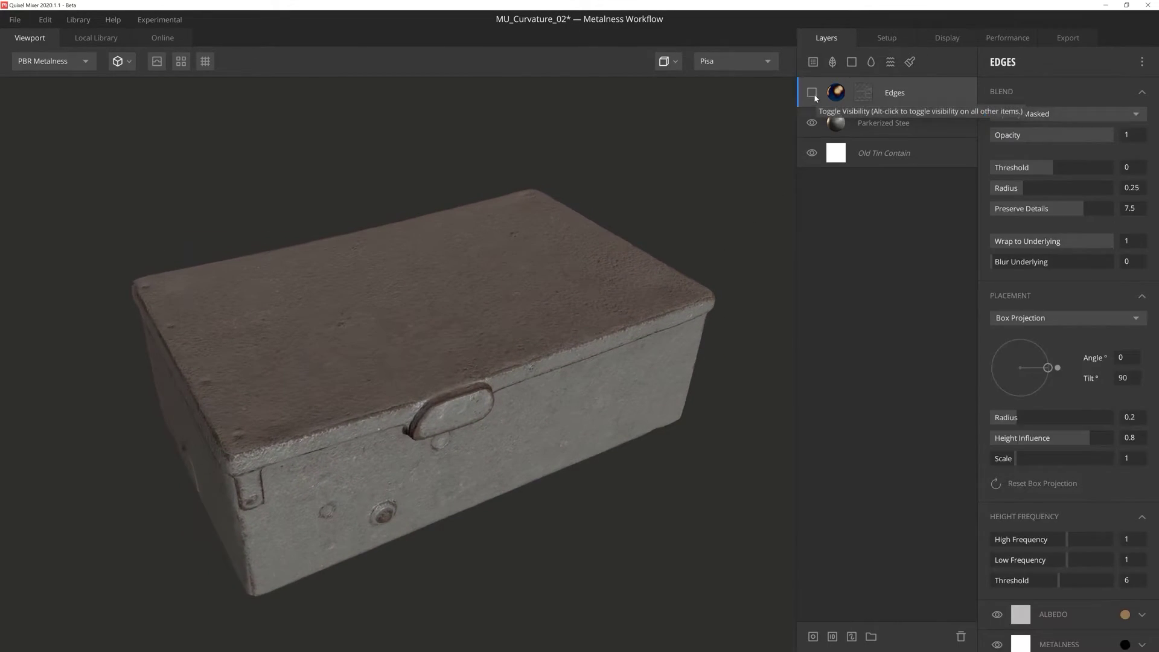
- Show the Edges layer again and orbit the tin box to compare
{"action": "left_click", "coordinate": [812, 93]}
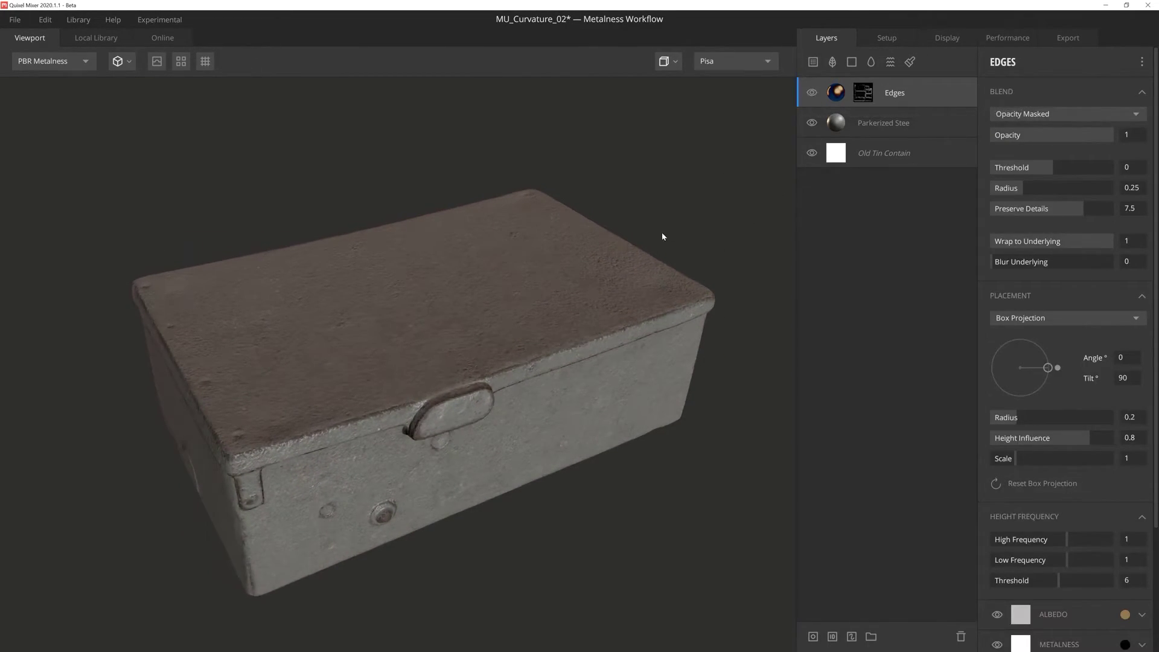
{"action": "left_click_drag", "start_coordinate": [666, 232], "coordinate": [664, 208]}
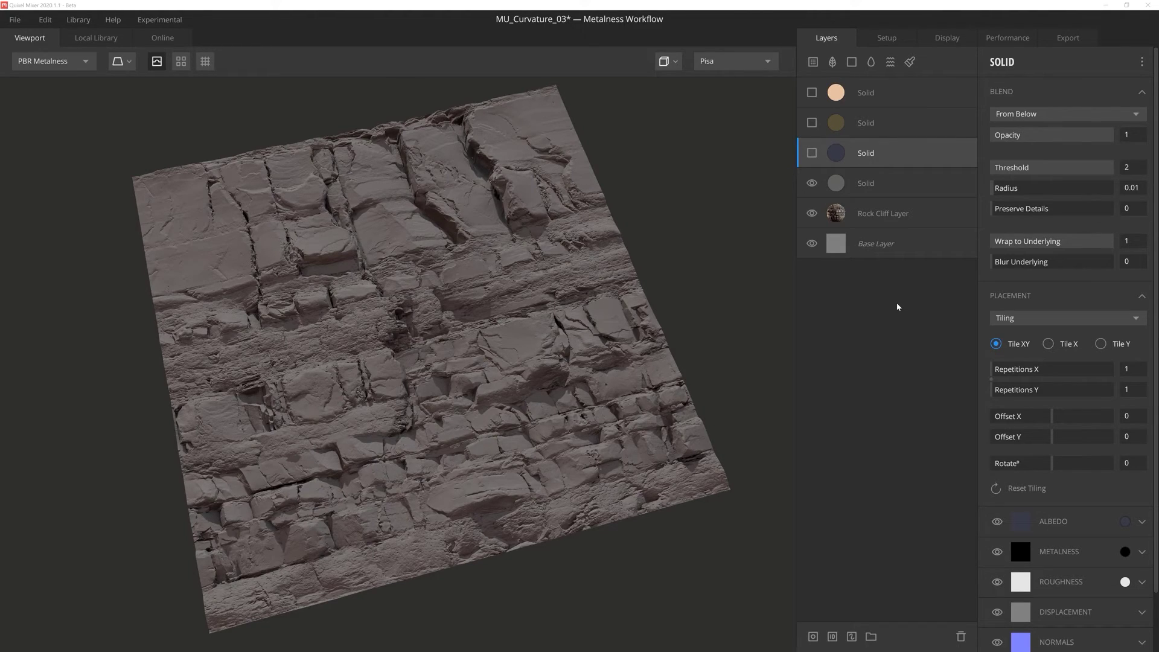
- Turn on the dark blue Solid layer and give it a Curvature mask at levels 0.246–0.742
{"action": "left_click", "coordinate": [812, 152]}
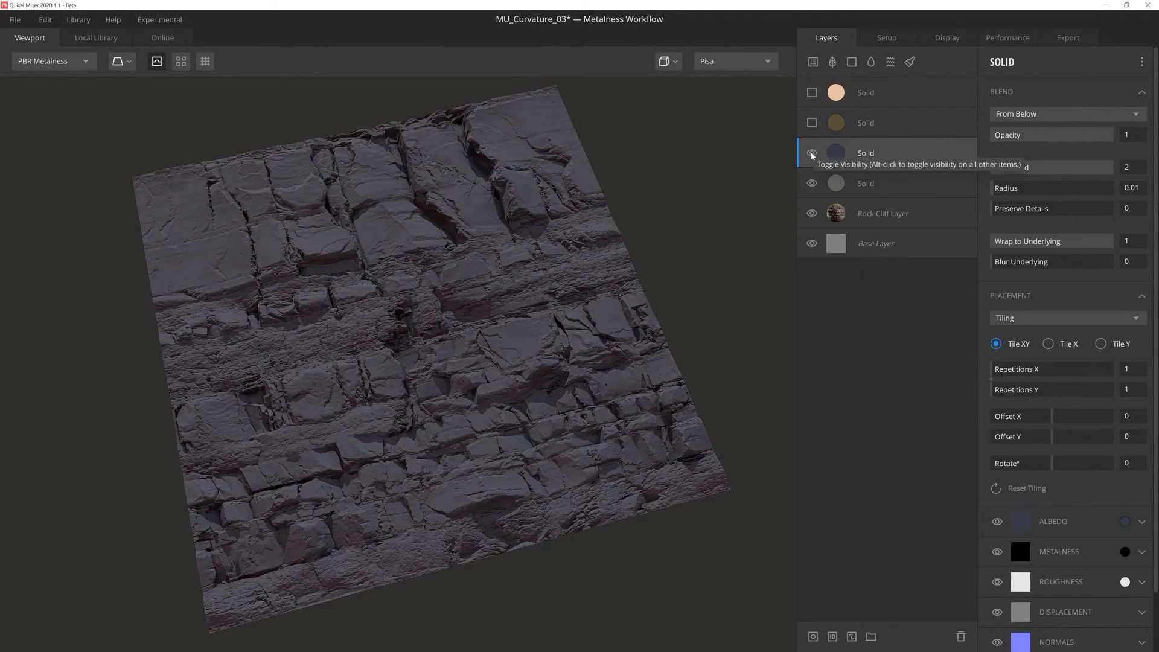
{"action": "left_click", "coordinate": [813, 637]}
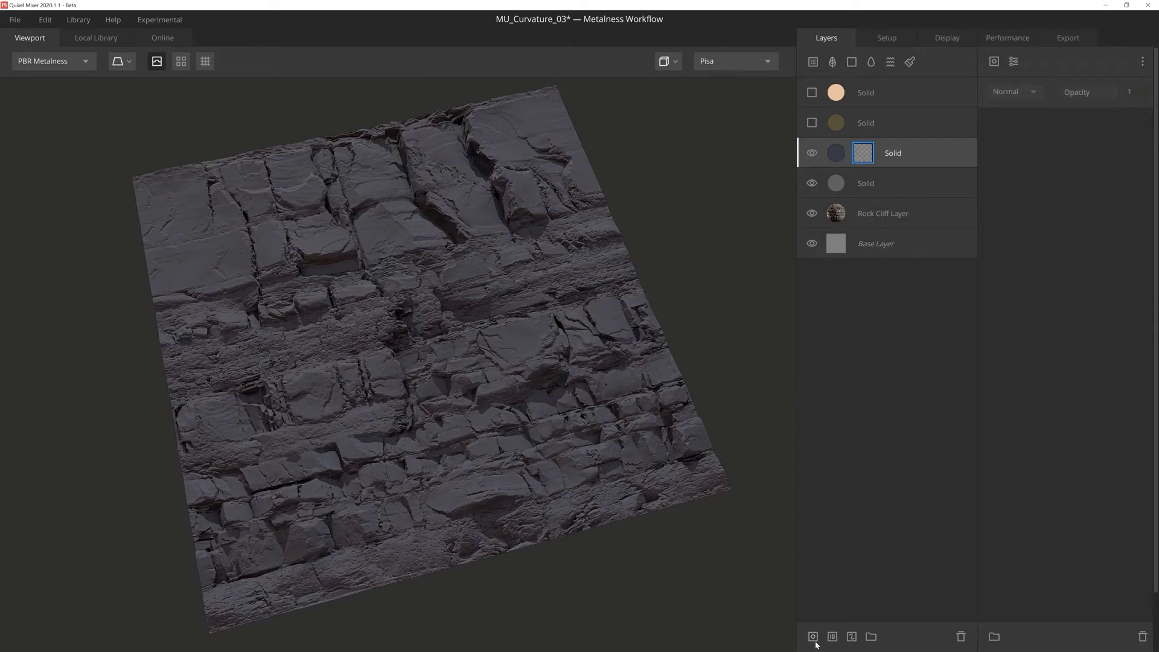
{"action": "left_click", "coordinate": [994, 61]}
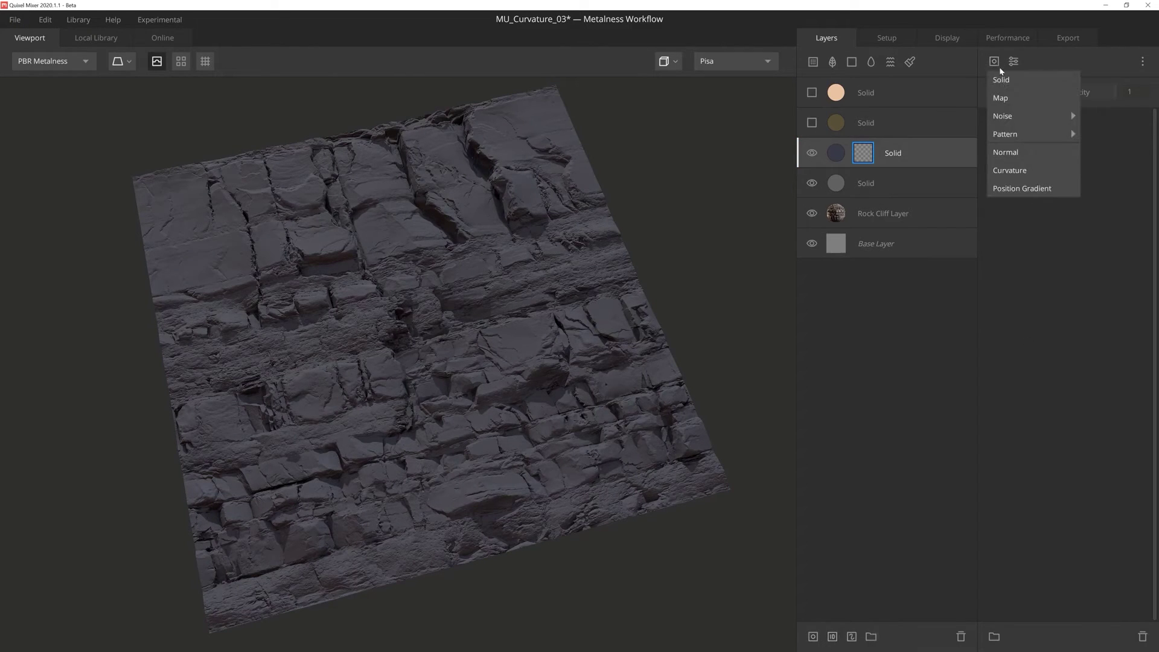
{"action": "left_click", "coordinate": [1046, 171]}
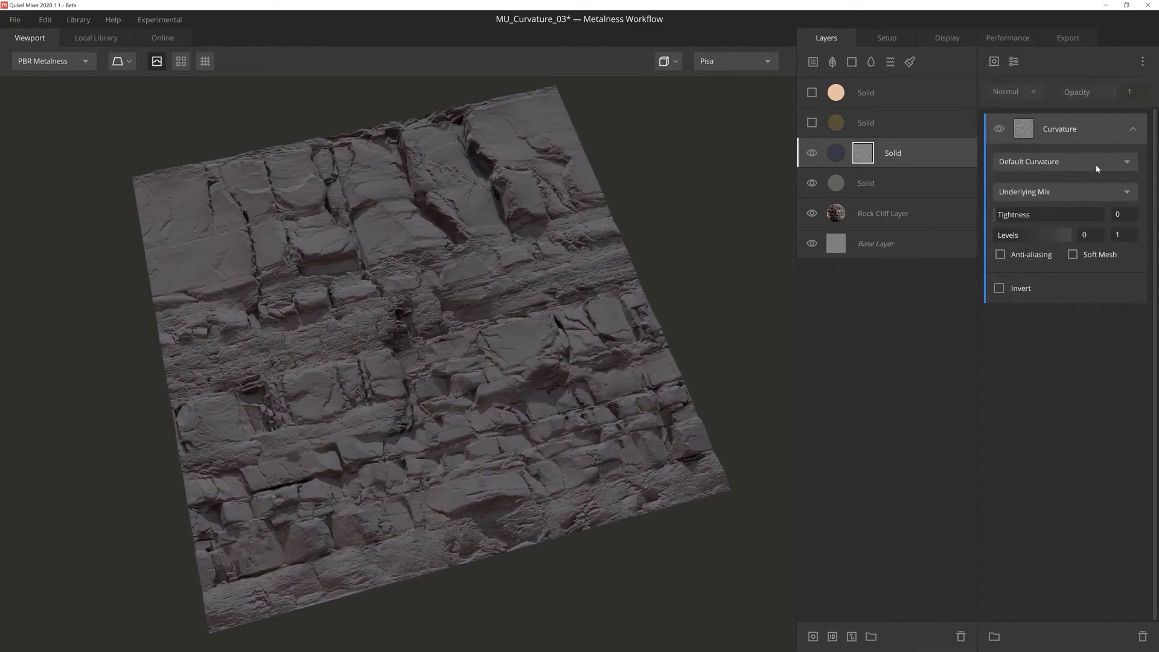
{"action": "left_click_drag", "start_coordinate": [1070, 234], "coordinate": [1014, 238]}
- Orbit the rock cliff to a new angle and switch on the brown Solid layer
{"action": "mouse_move", "coordinate": [517, 408]}
{"action": "left_mouse_down"}
{"action": "mouse_move", "coordinate": [481, 427]}
{"action": "mouse_move", "coordinate": [501, 415]}
{"action": "mouse_move", "coordinate": [526, 449]}
{"action": "left_mouse_up"}
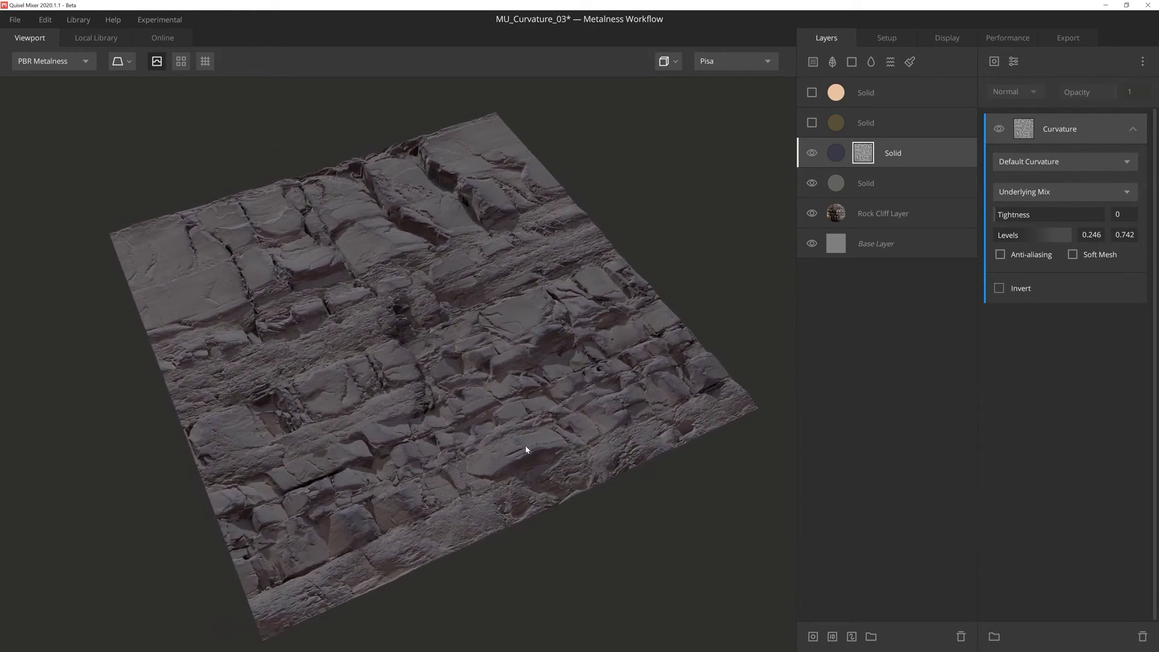
{"action": "mouse_move", "coordinate": [366, 475]}
{"action": "left_mouse_down"}
{"action": "mouse_move", "coordinate": [486, 390]}
{"action": "mouse_move", "coordinate": [466, 420]}
{"action": "left_mouse_up"}
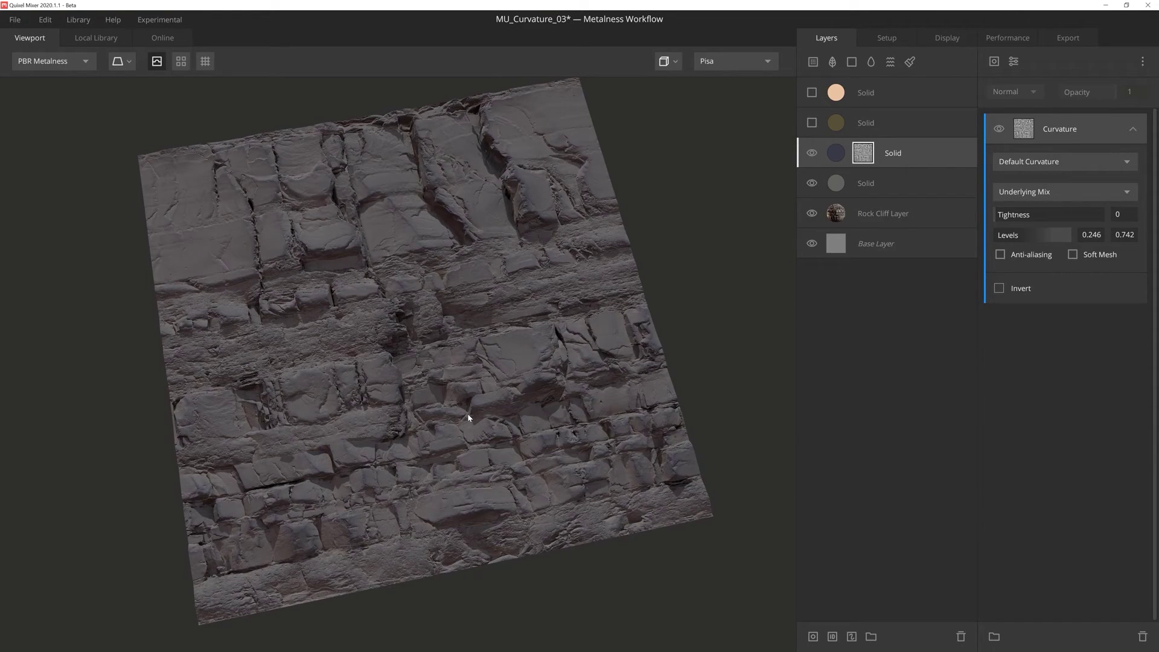
{"action": "left_click", "coordinate": [812, 122]}
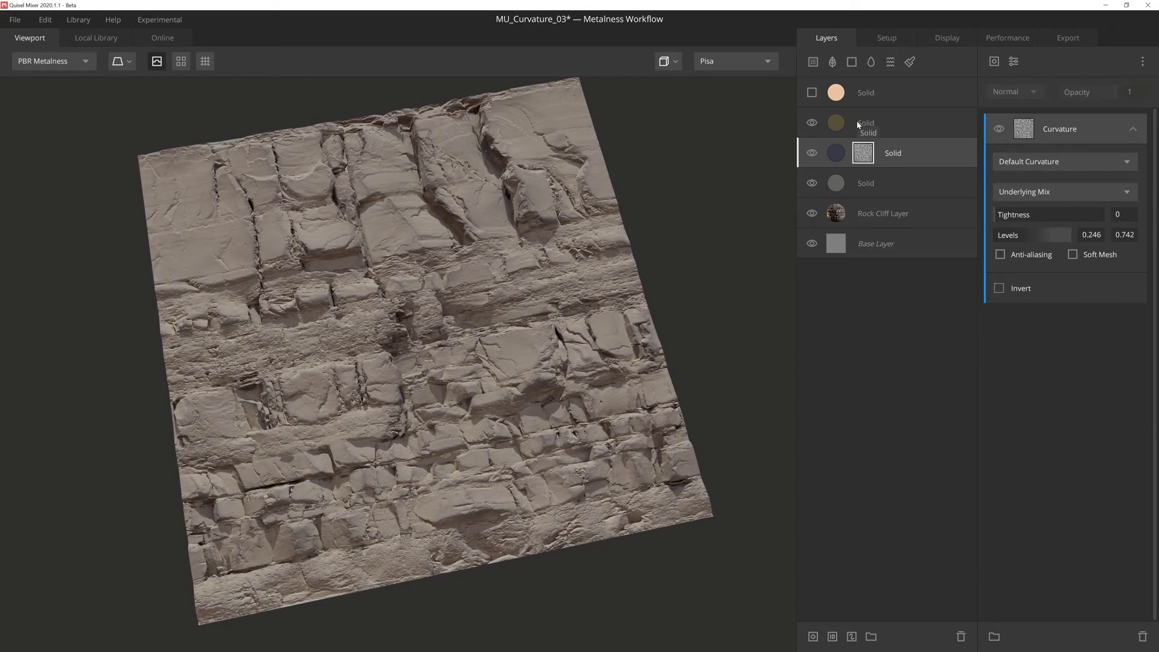
- Give the brown Solid layer a Default Curvature mask at levels 0.607–0.738, then show and select the peach top layer
{"action": "left_click", "coordinate": [866, 123]}
{"action": "left_click", "coordinate": [813, 636]}
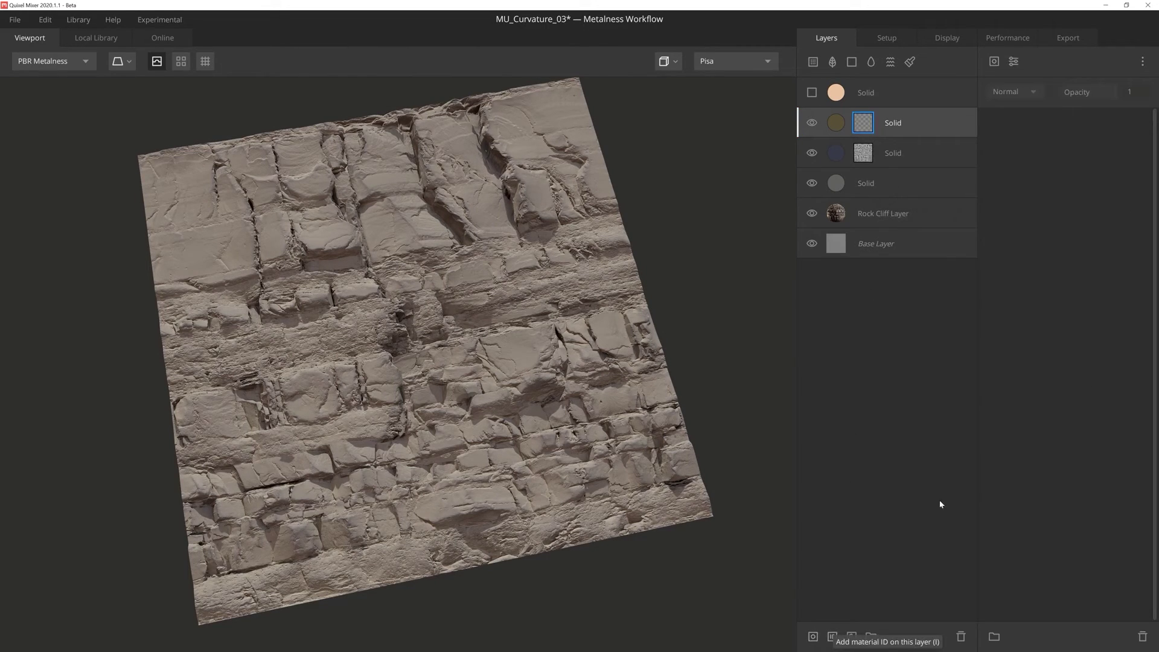
{"action": "left_click", "coordinate": [994, 61]}
{"action": "left_click", "coordinate": [1031, 170]}
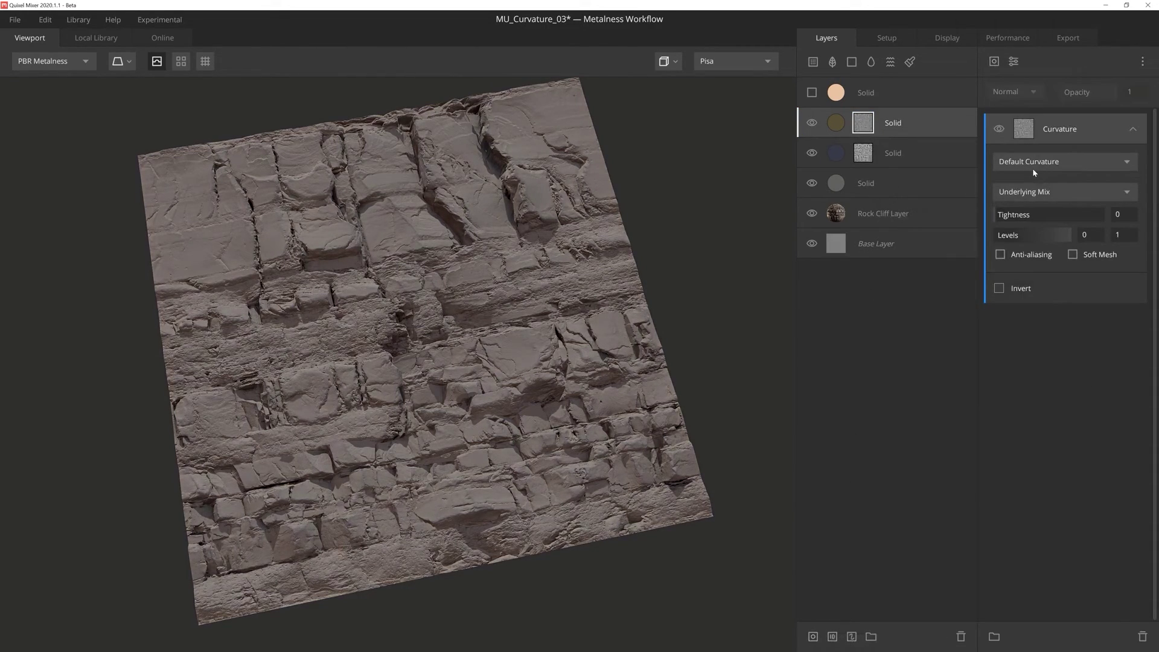
{"action": "left_click", "coordinate": [1127, 161]}
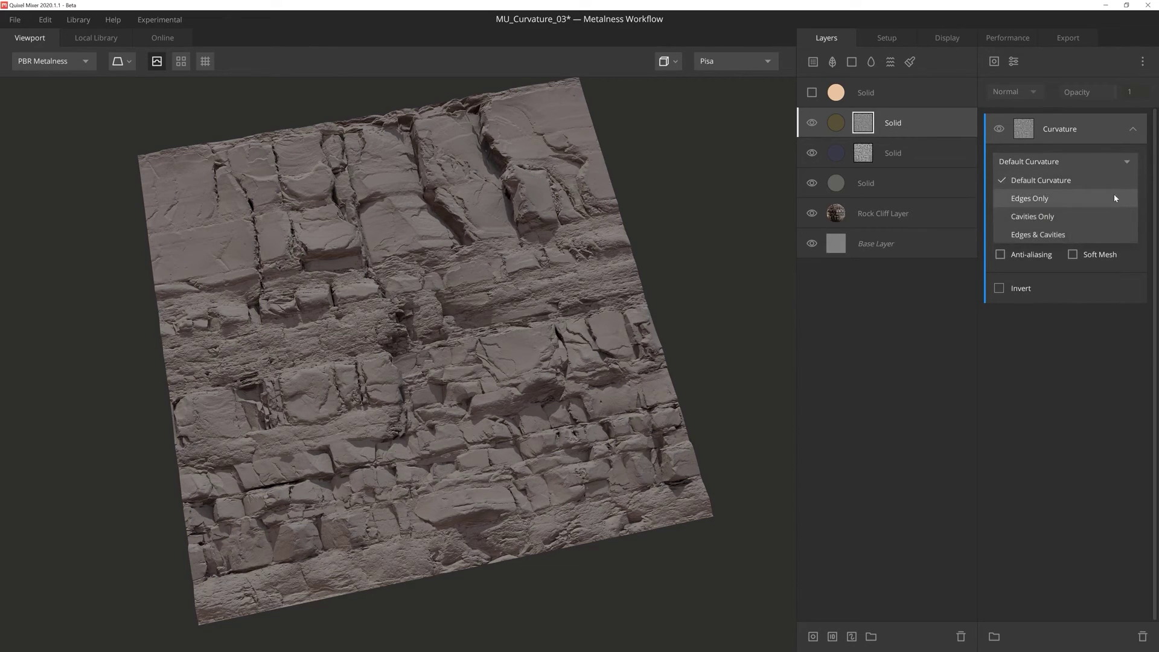
{"action": "left_click", "coordinate": [1126, 173]}
{"action": "left_click_drag", "start_coordinate": [1069, 235], "coordinate": [1041, 244]}
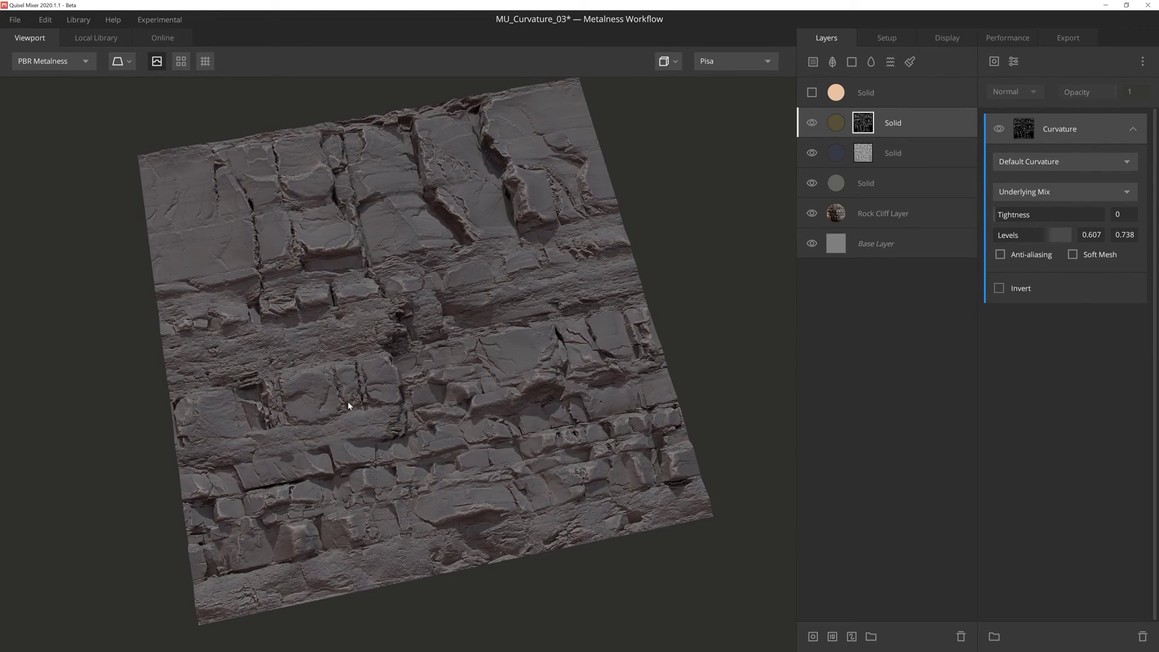
{"action": "left_click", "coordinate": [811, 93]}
{"action": "left_click", "coordinate": [849, 92]}
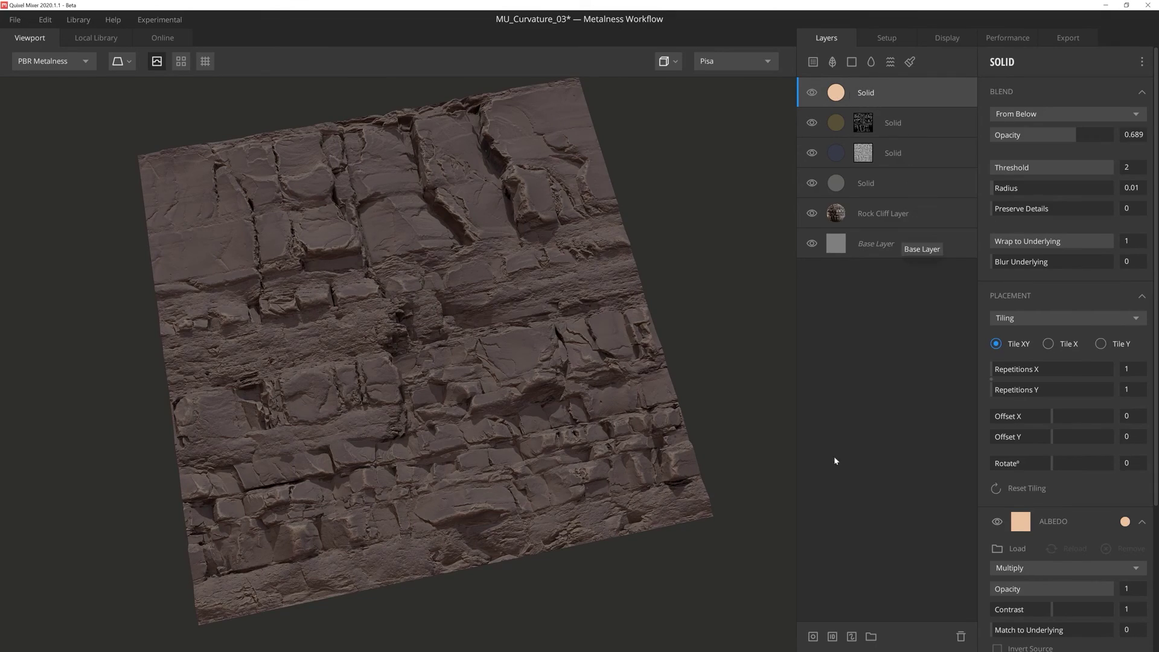
- Add a Cavities Only curvature mask at levels 0–0.385 to the peach top layer
{"action": "left_click", "coordinate": [813, 637]}
{"action": "left_click", "coordinate": [994, 61]}
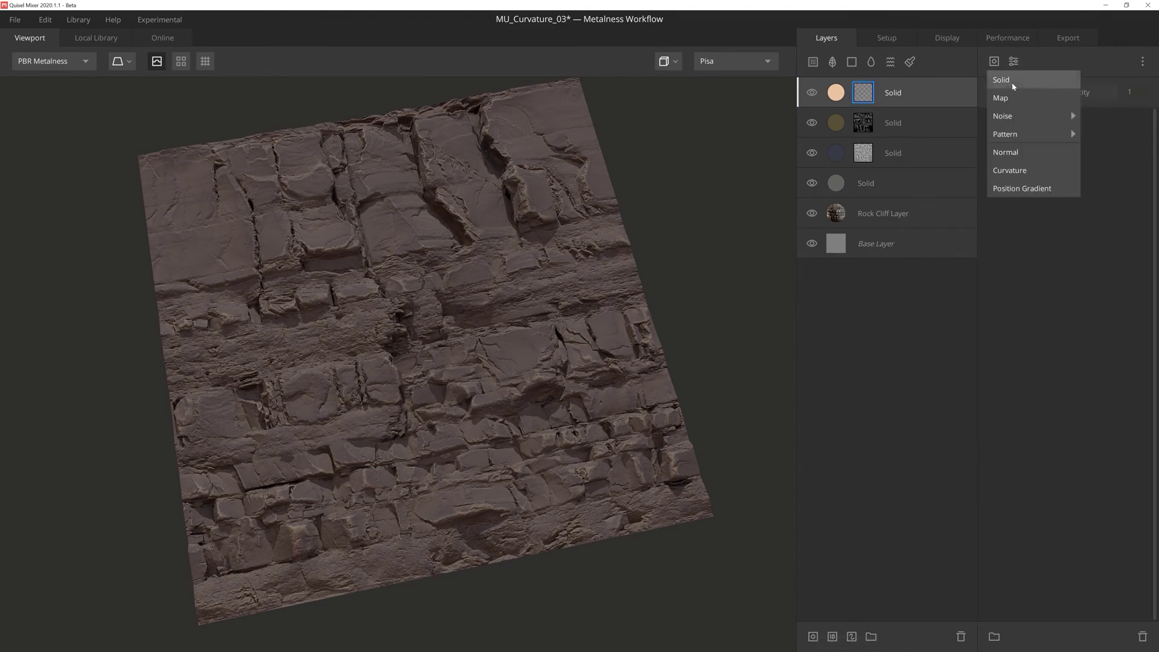
{"action": "left_click", "coordinate": [1047, 169]}
{"action": "left_click", "coordinate": [1116, 160]}
{"action": "left_click", "coordinate": [1075, 216]}
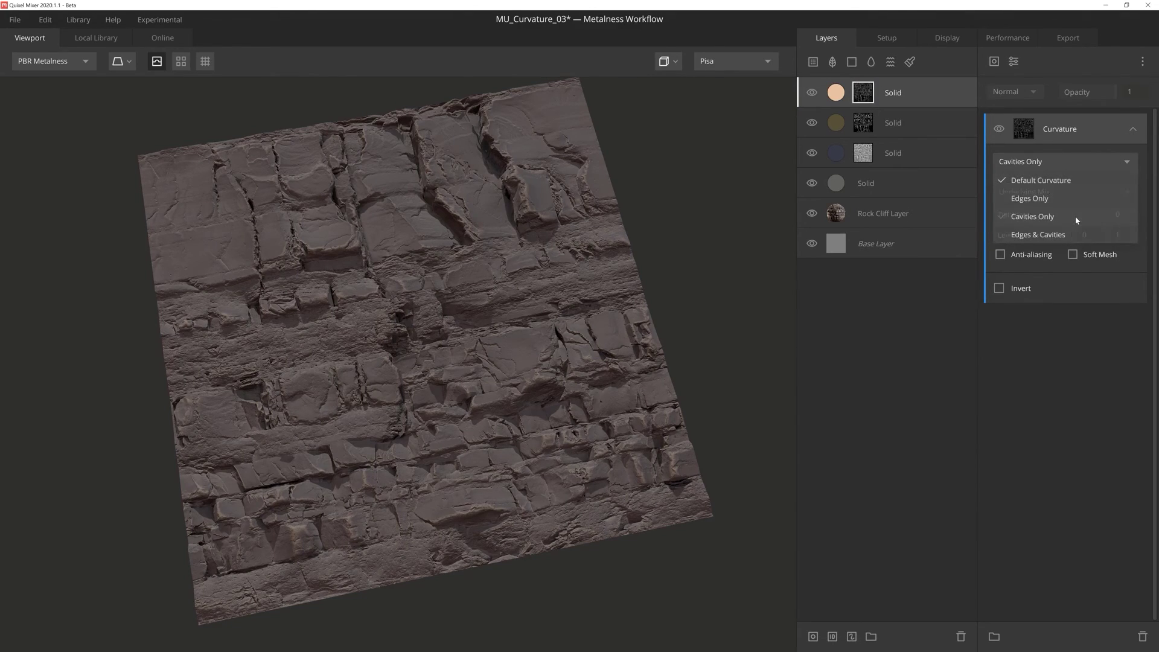
{"action": "left_click_drag", "start_coordinate": [1072, 235], "coordinate": [1025, 240]}
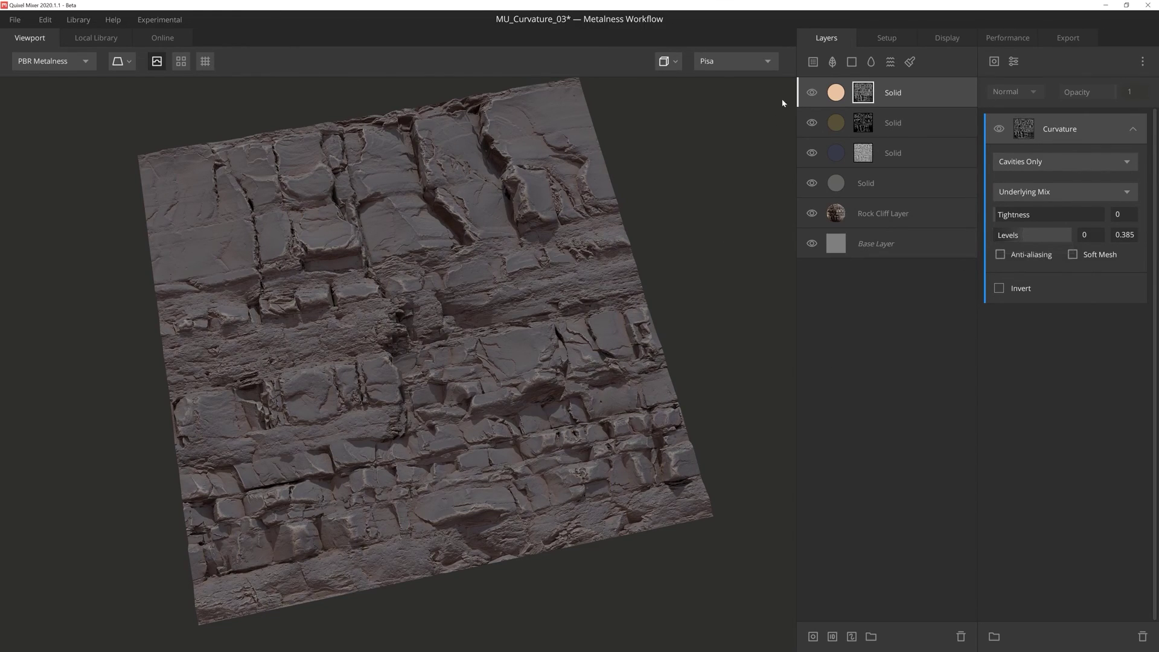
{"action": "left_click", "coordinate": [806, 92]}
{"action": "mouse_move", "coordinate": [753, 148]}
{"action": "left_mouse_down"}
{"action": "mouse_move", "coordinate": [657, 264]}
{"action": "mouse_move", "coordinate": [695, 224]}
{"action": "left_mouse_up"}
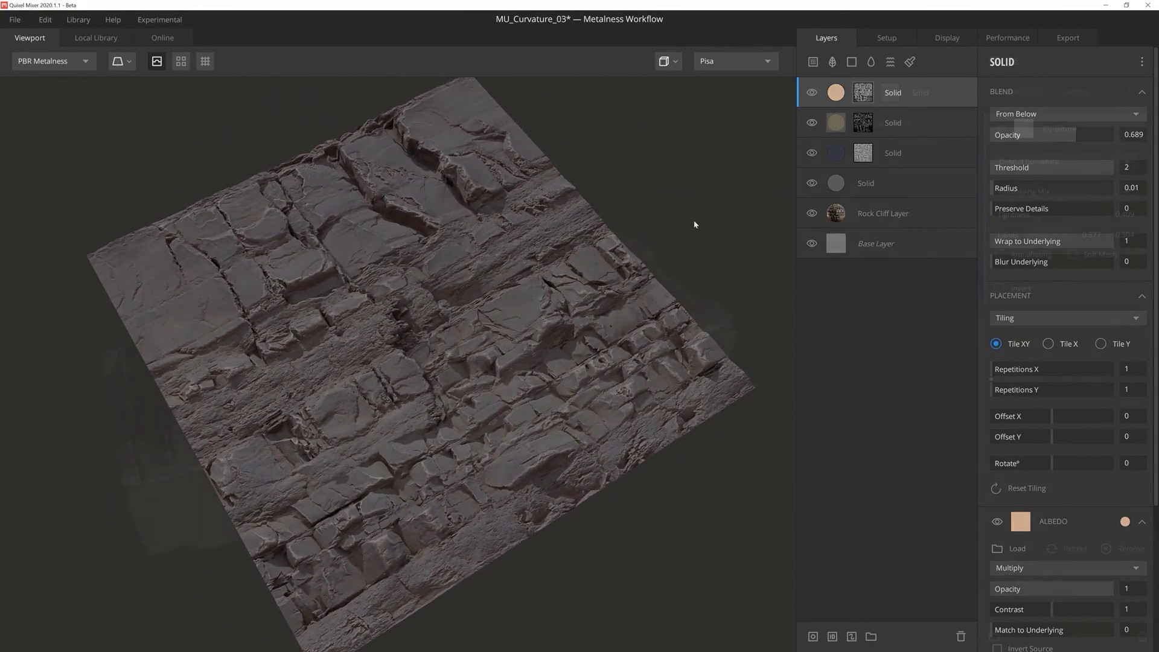